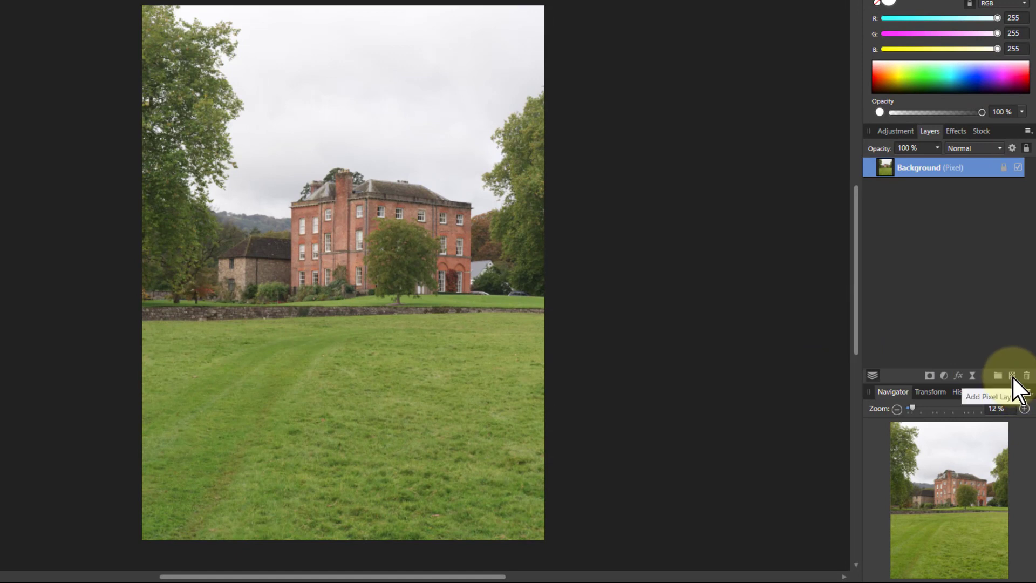
Add an empty pixel layer above the brick-house background photo.
click(1012, 376)
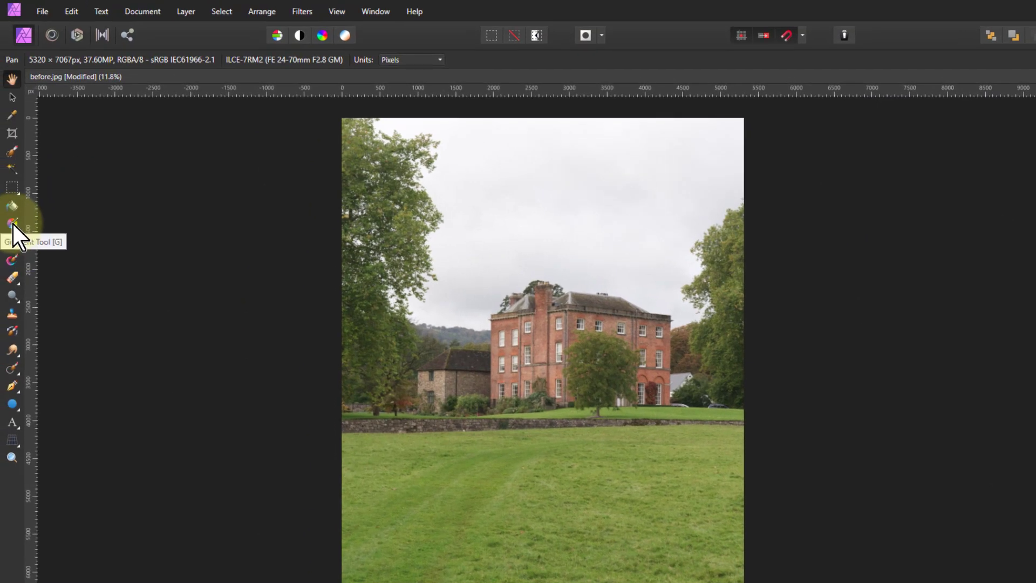
Draw a vertical white-to-grey gradient on the new pixel layer.
click(12, 224)
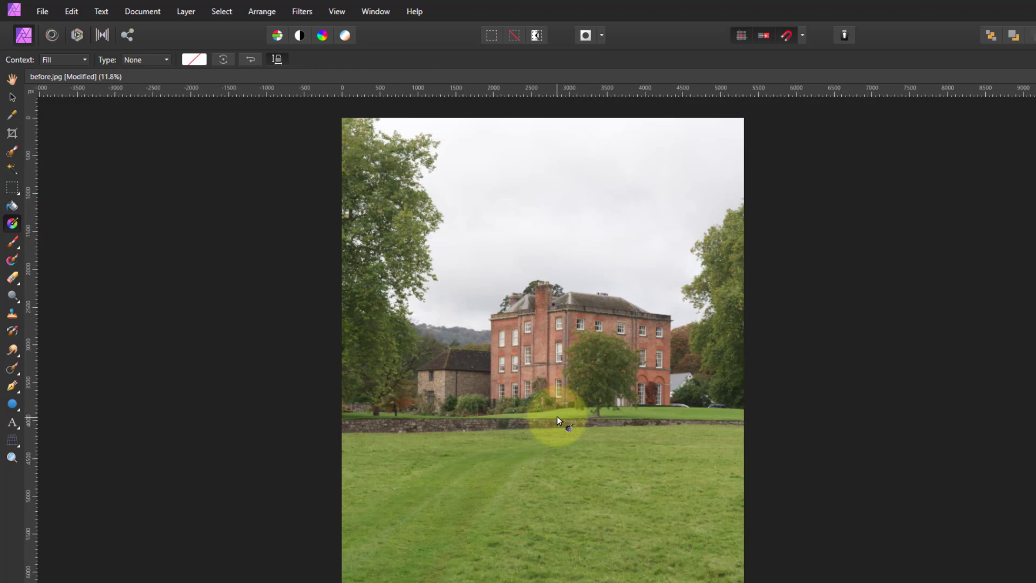
drag(543, 378, 546, 295)
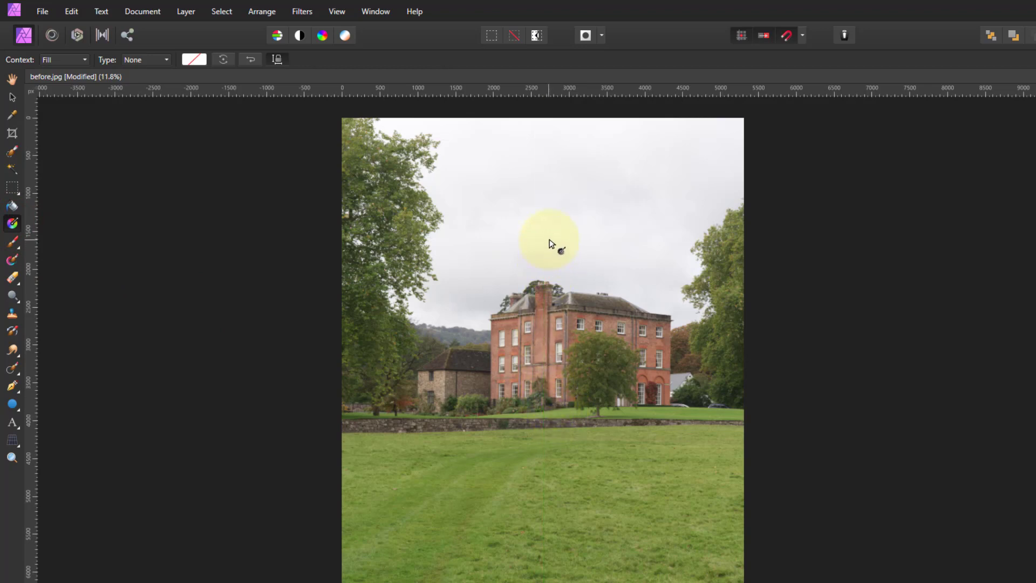
drag(548, 238, 544, 500)
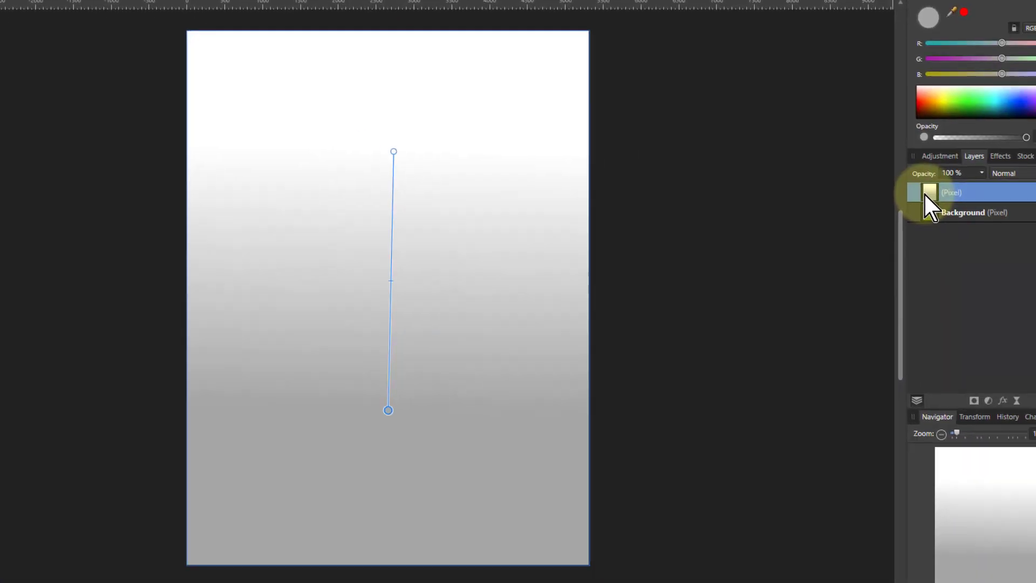
Try lower layer opacities, return it to 100%, and set the blend mode to Colour Burn.
click(981, 173)
drag(982, 191, 958, 190)
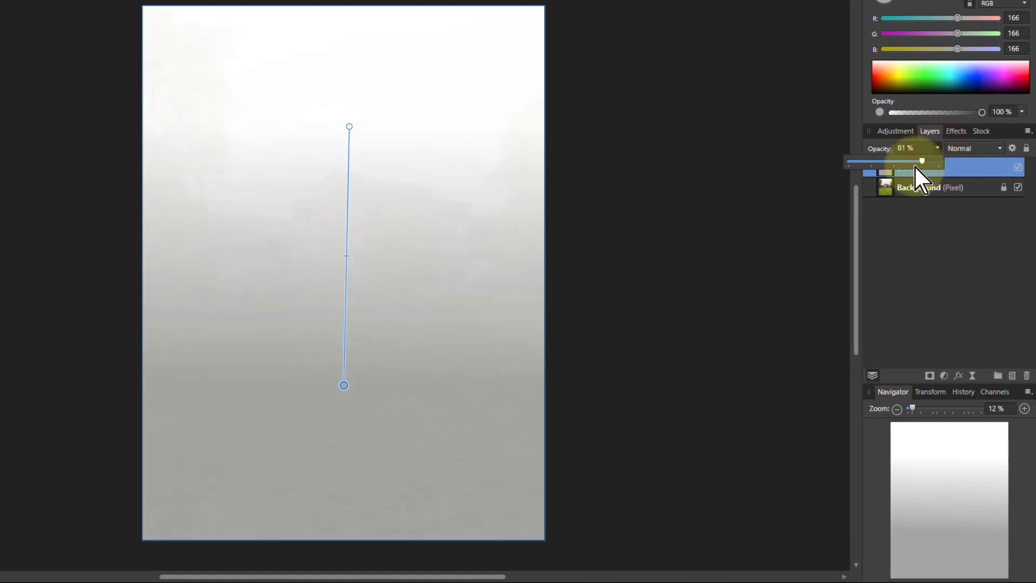
drag(914, 165, 873, 169)
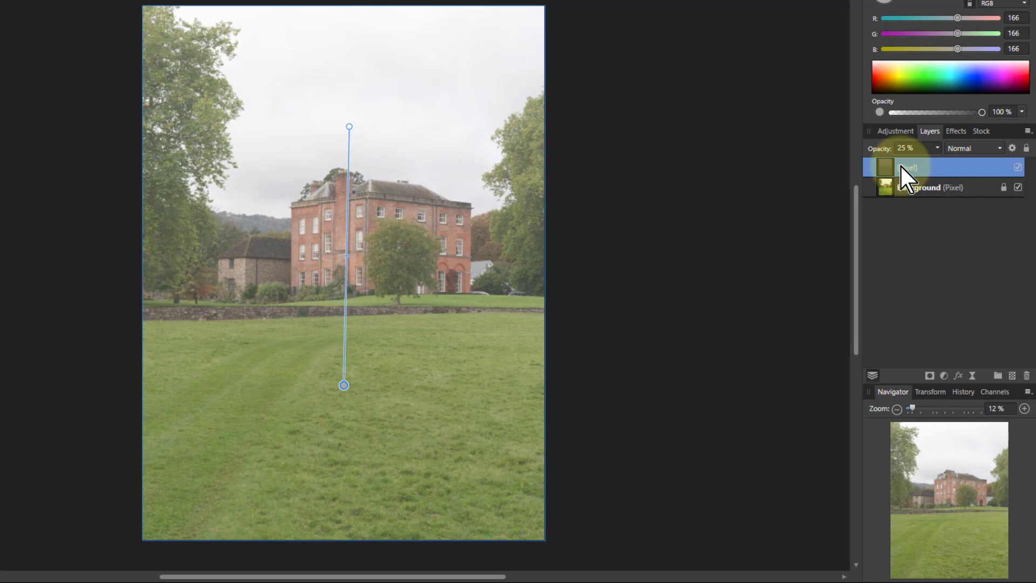
drag(937, 148, 1003, 162)
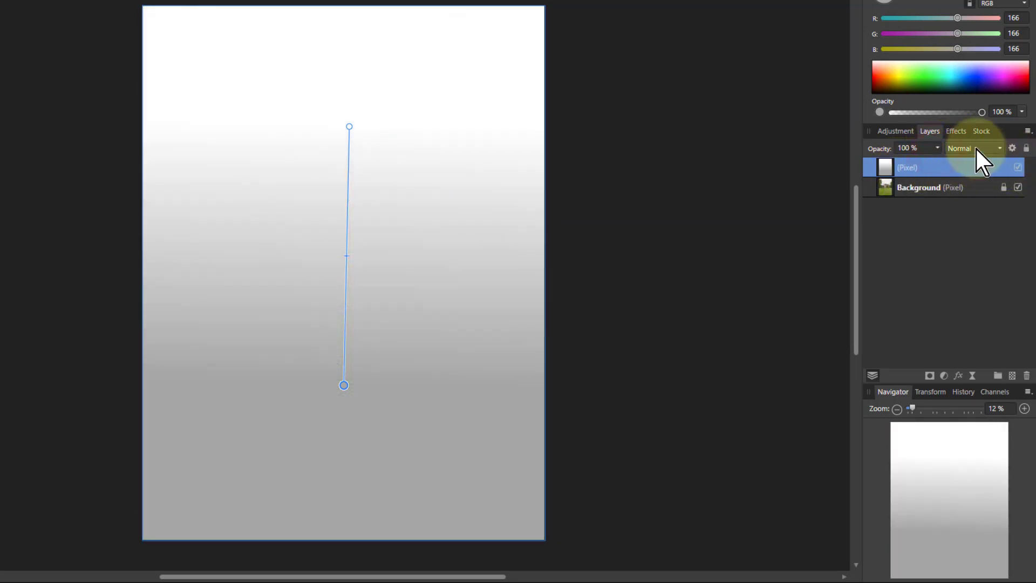
click(975, 148)
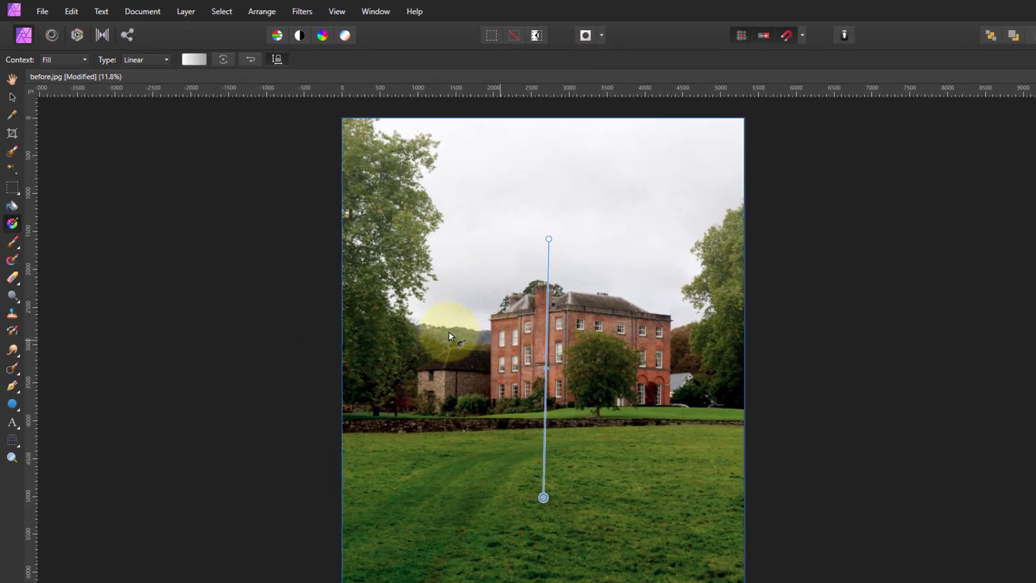
Redraw the gradient horizontally, starting near the tree.
click(11, 79)
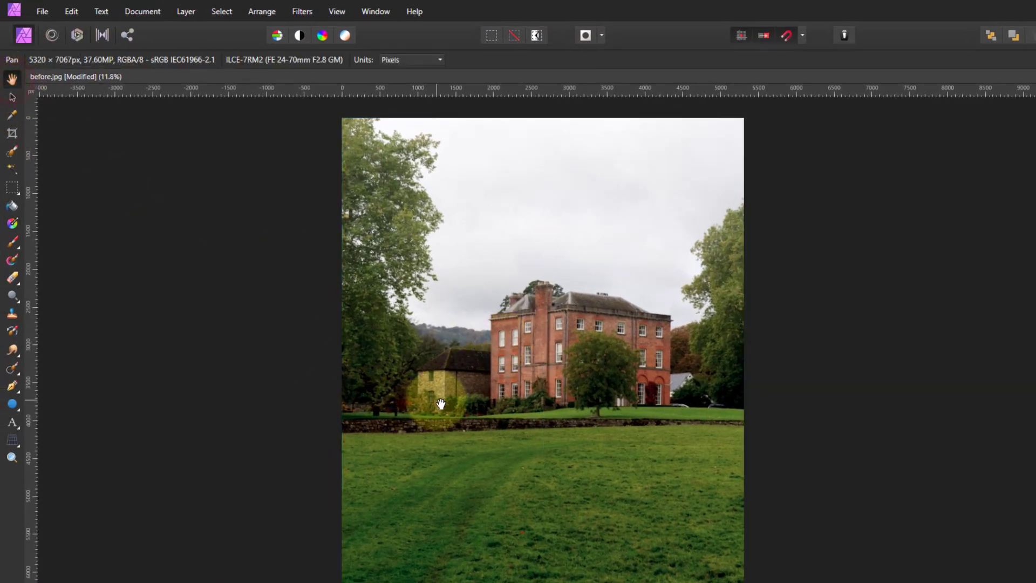
click(13, 222)
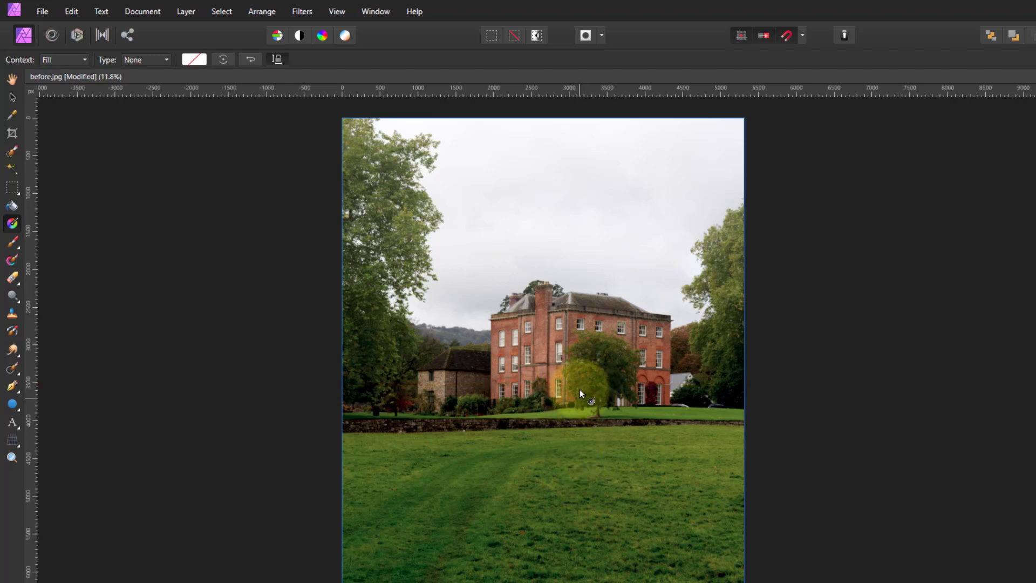
drag(581, 384, 959, 386)
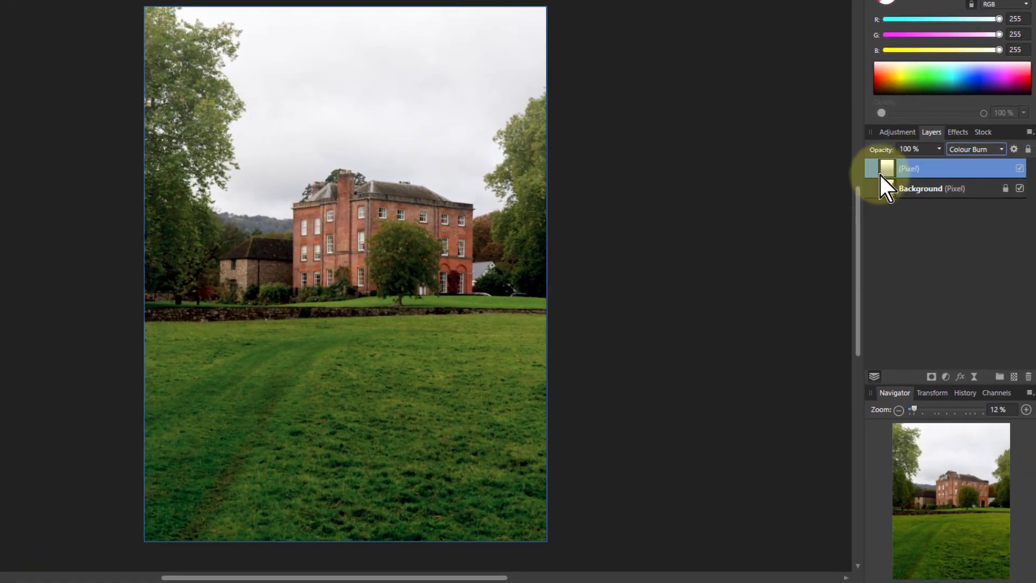
Delete the gradient pixel layer and draw a white-to-grey gradient rectangle over the lower grass.
right_click(888, 167)
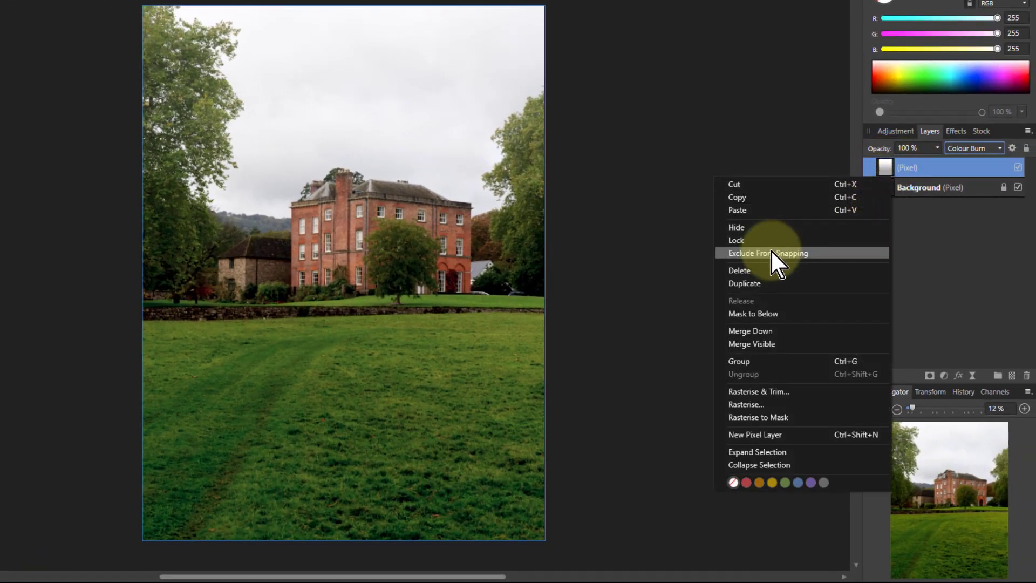
click(746, 268)
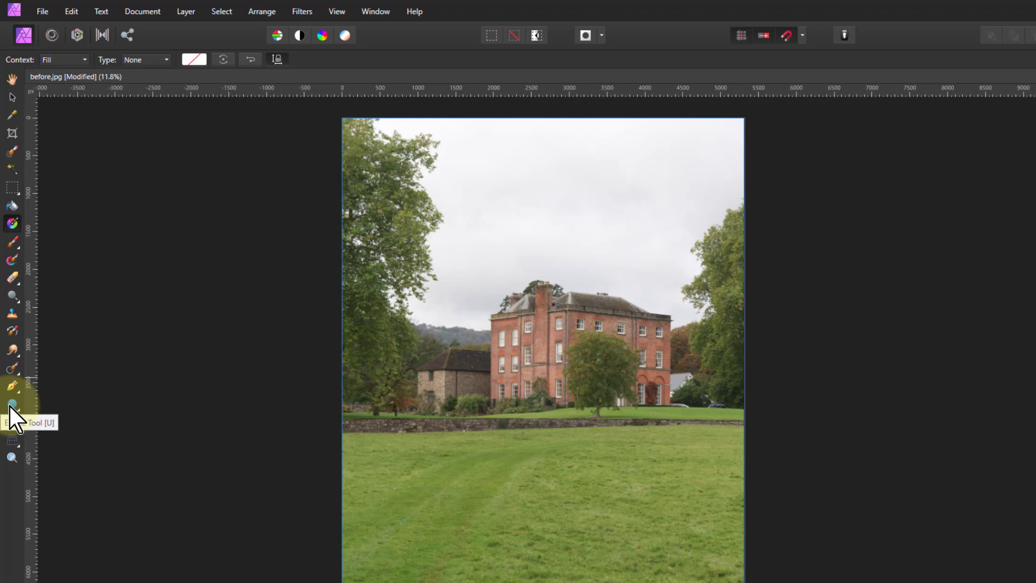
click(10, 408)
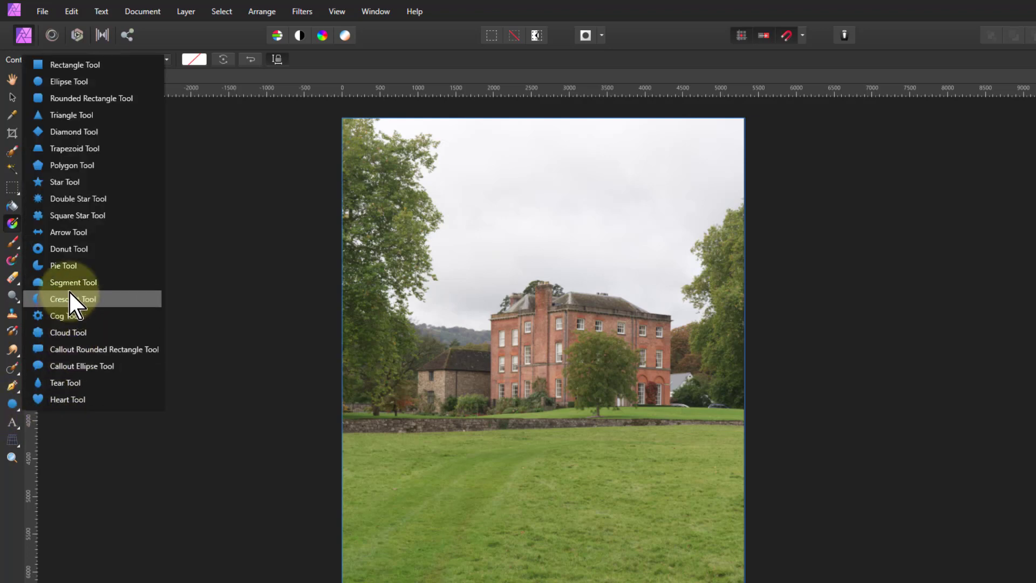
click(67, 64)
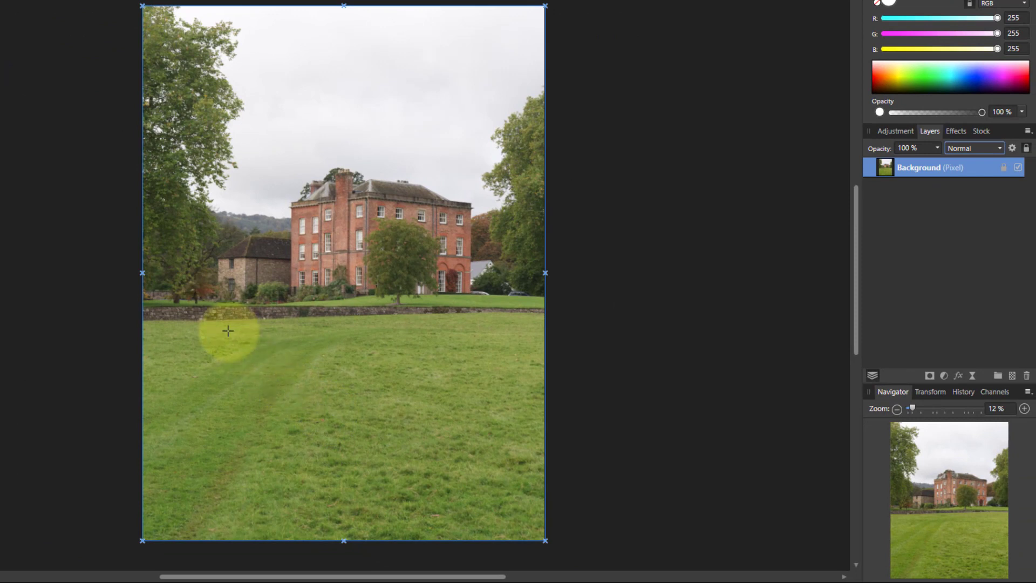
drag(219, 331, 456, 491)
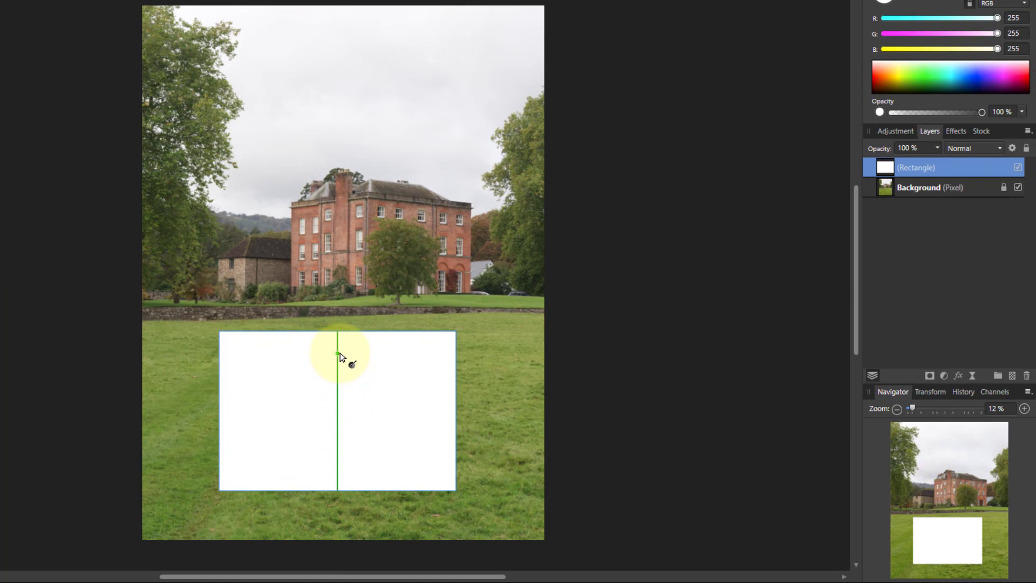
drag(338, 331, 340, 488)
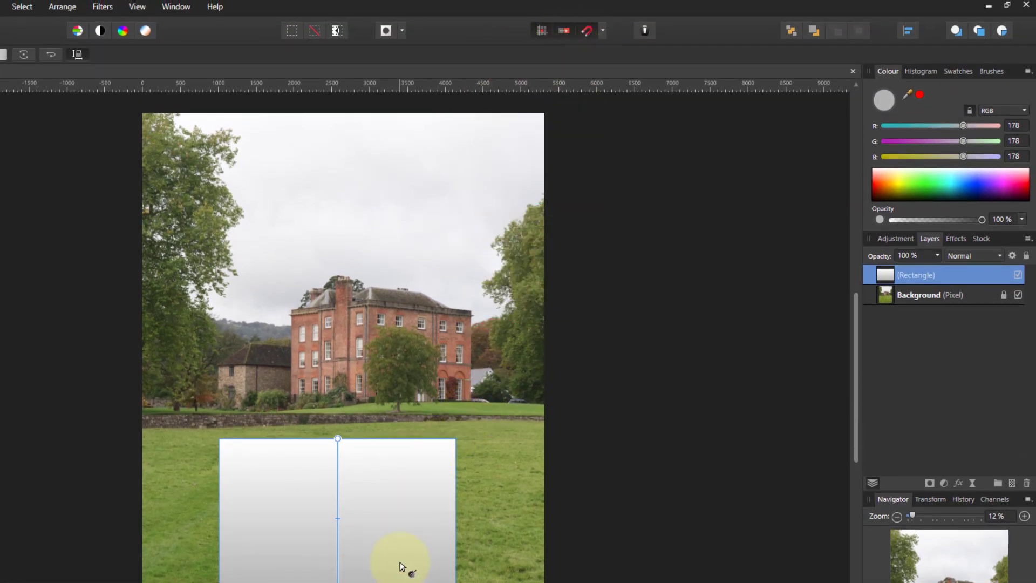
click(337, 438)
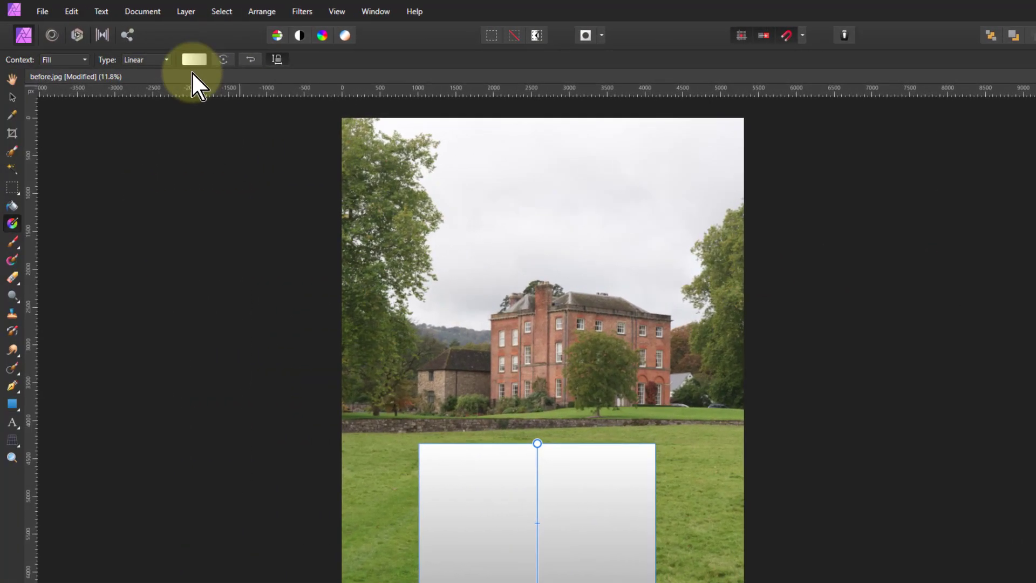
Set the gradient's start stop to 0% opacity and its end stop to black.
click(193, 59)
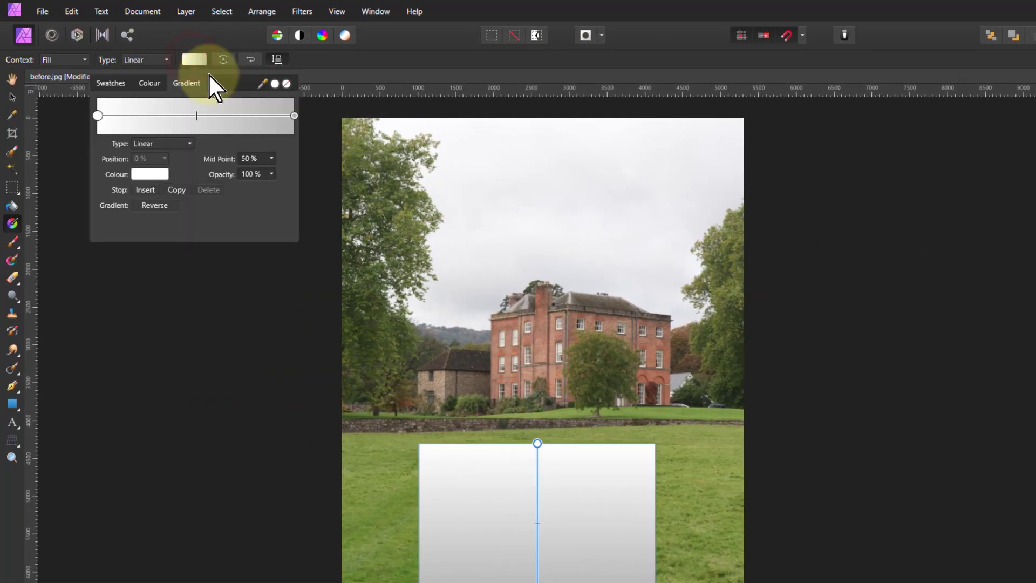
click(97, 116)
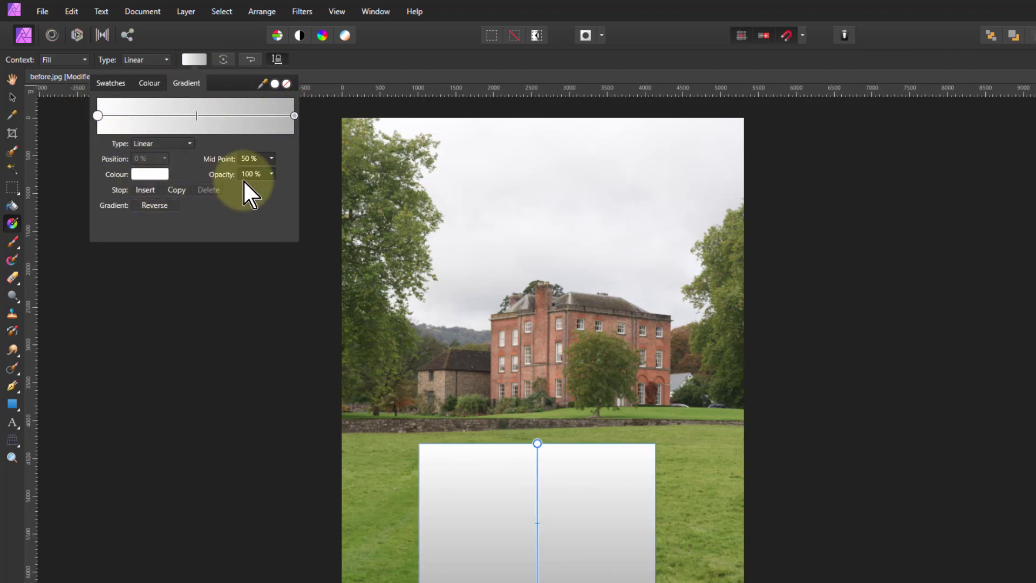
click(271, 177)
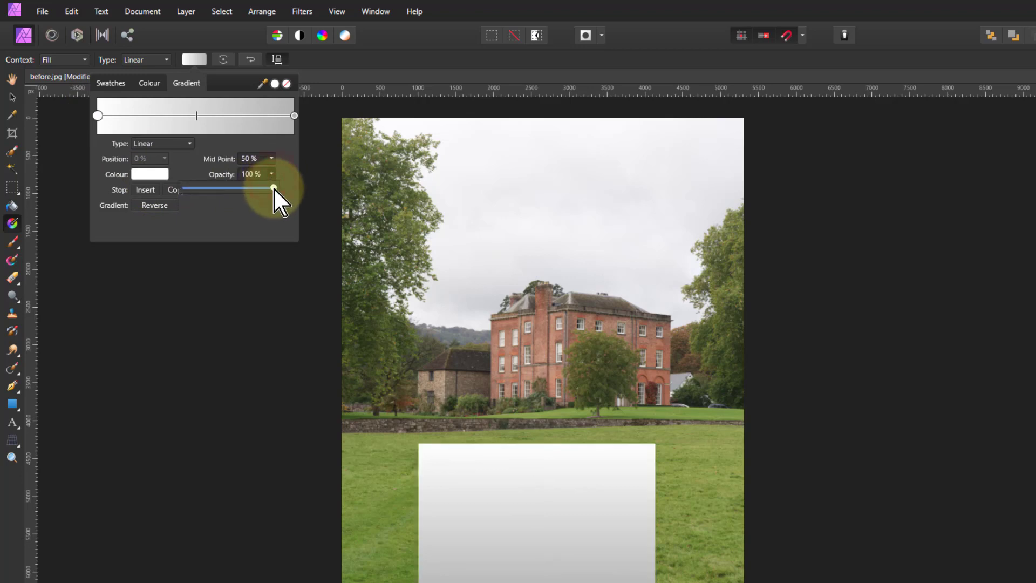
drag(273, 186, 136, 197)
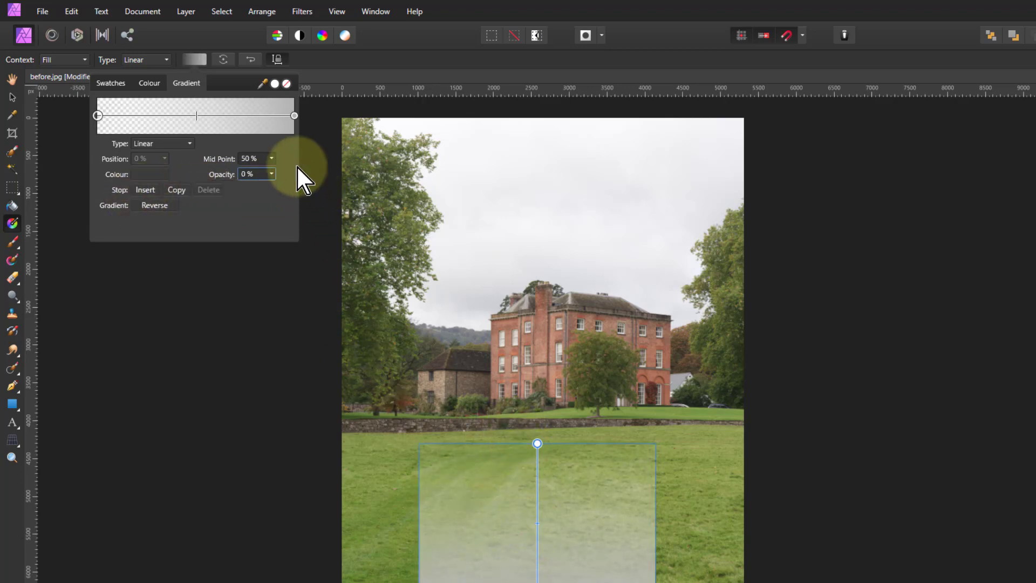
click(294, 115)
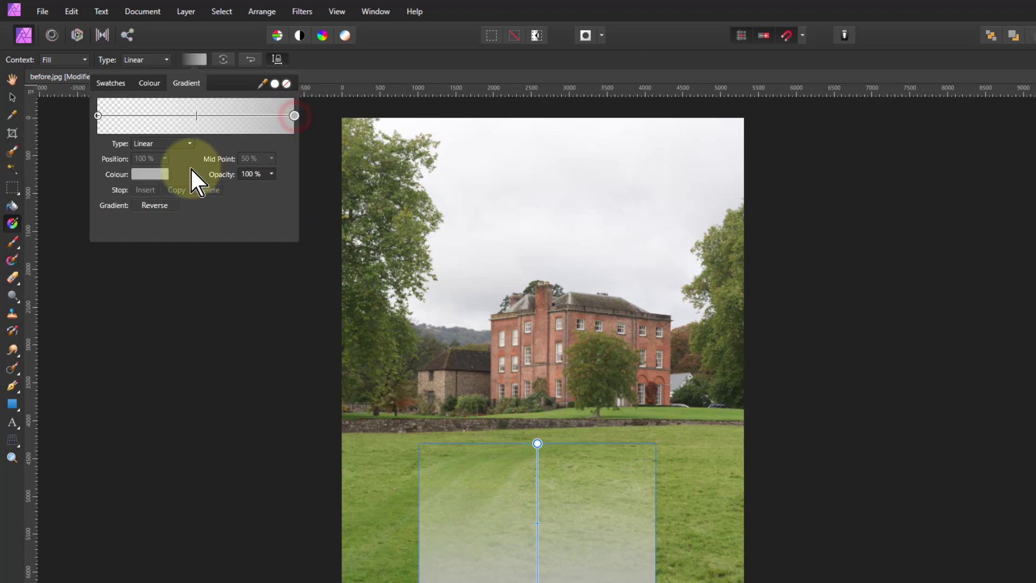
click(148, 176)
drag(163, 286, 163, 309)
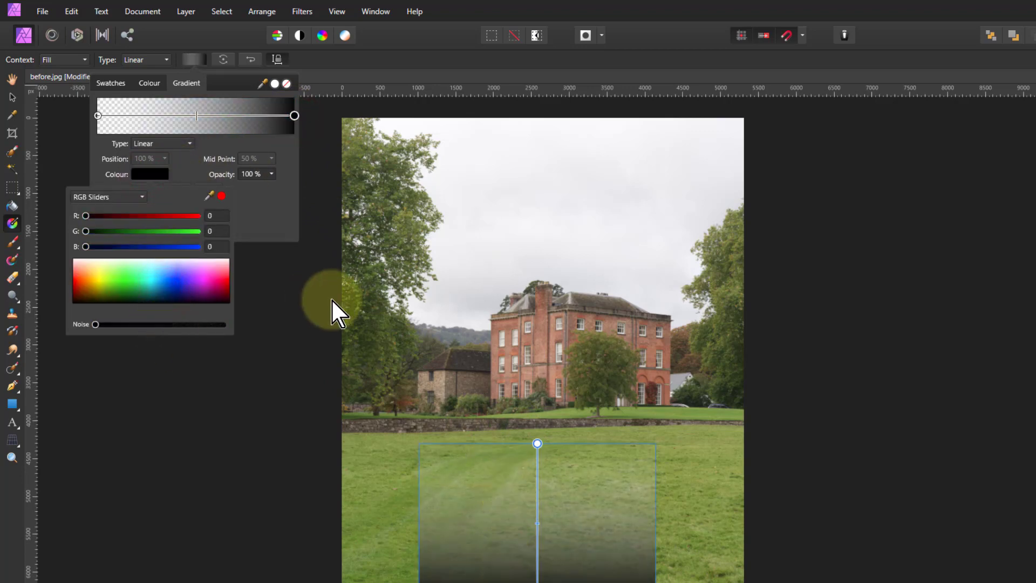
Nudge the gradient rectangle into place and stretch it to the photo's right and bottom edges.
click(12, 96)
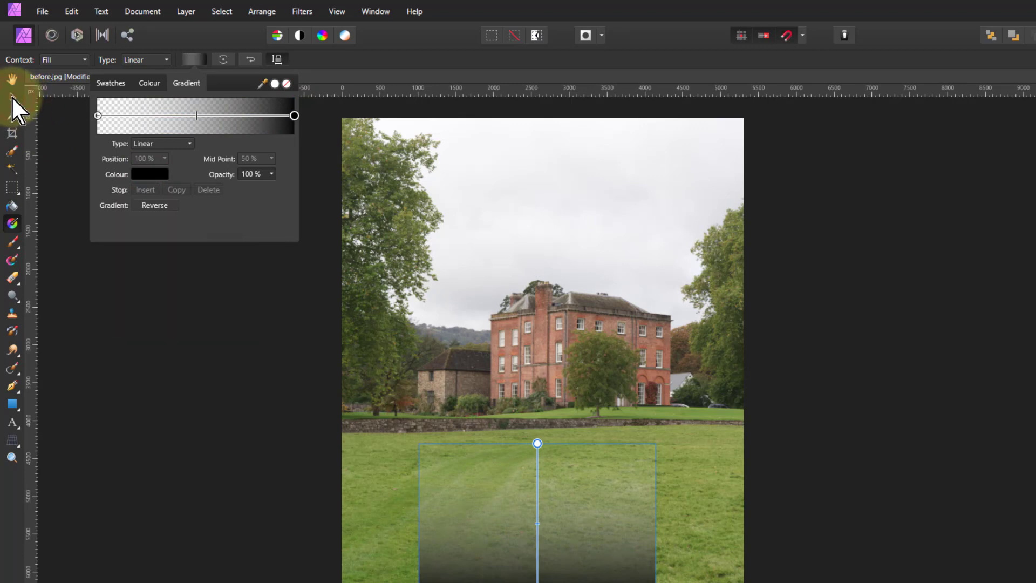
click(11, 96)
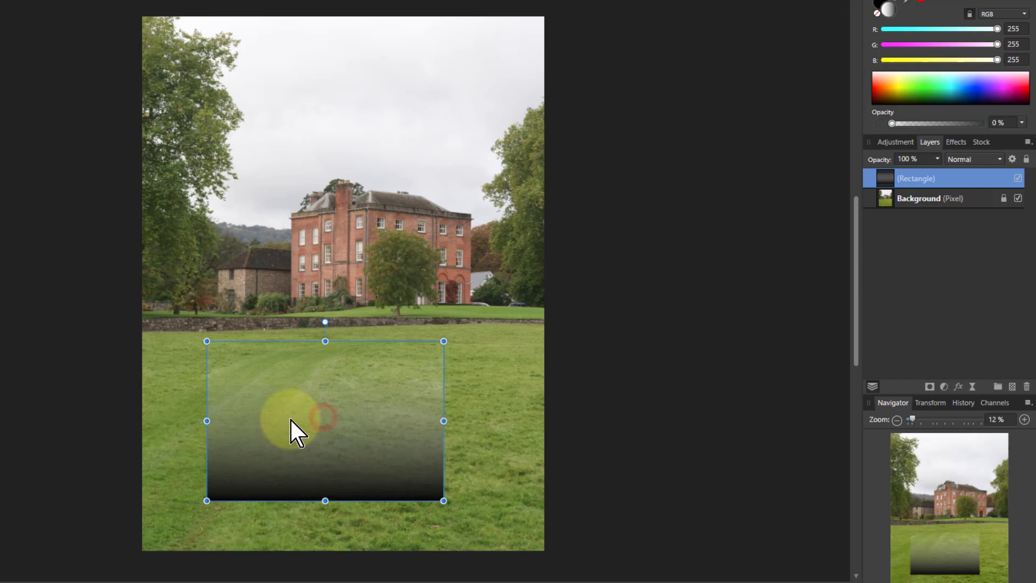
drag(266, 412, 251, 407)
drag(379, 412, 545, 411)
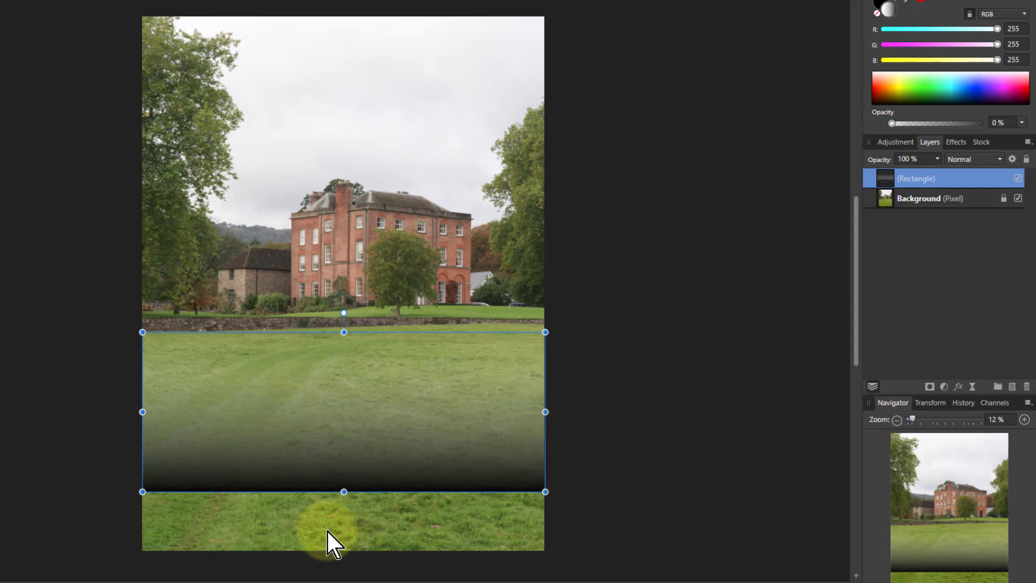
drag(344, 492, 346, 549)
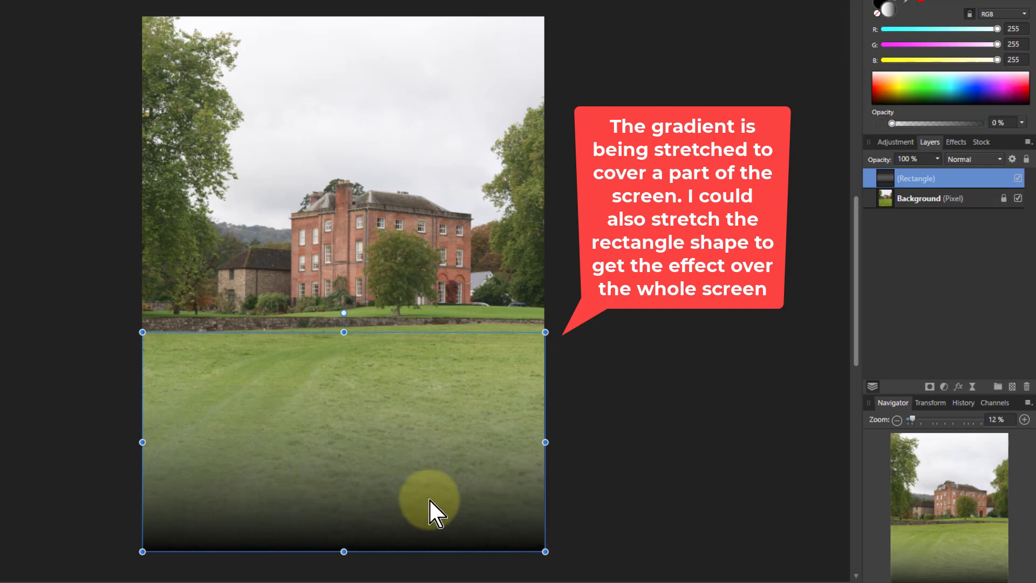
Set the gradient rectangle's layer blend mode to Multiply.
click(965, 159)
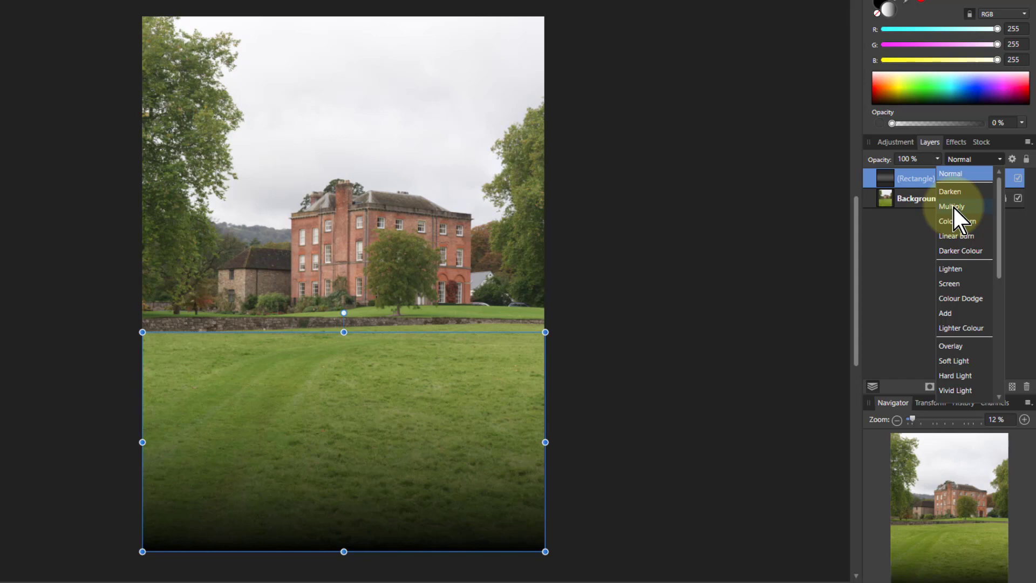
click(953, 209)
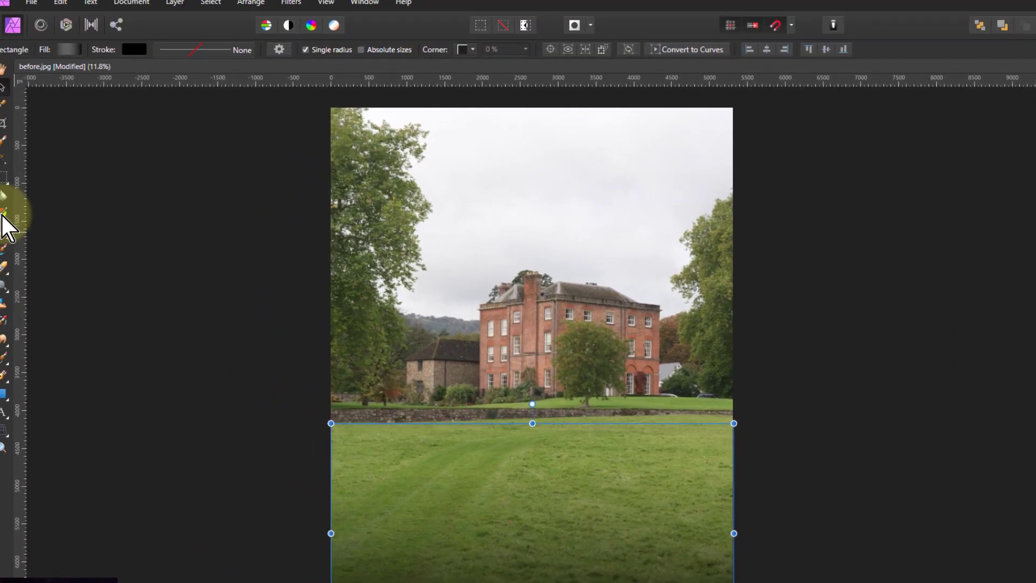
Shift the gradient's dark fade point on the grass and drop the rectangle's opacity to about 50%.
click(2, 213)
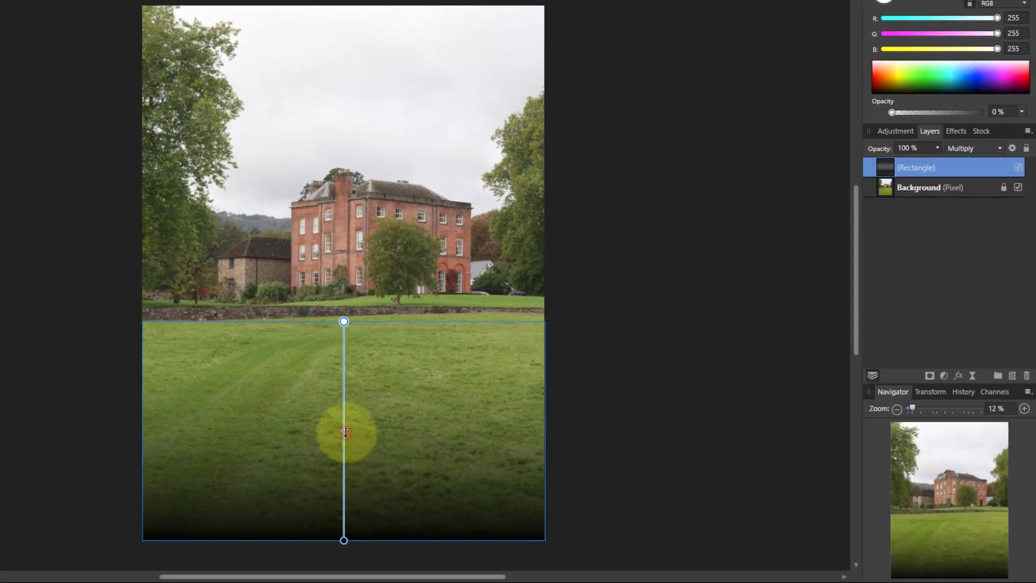
mouse_move(346, 433)
mouse_down()
mouse_move(344, 411)
mouse_move(344, 425)
mouse_up()
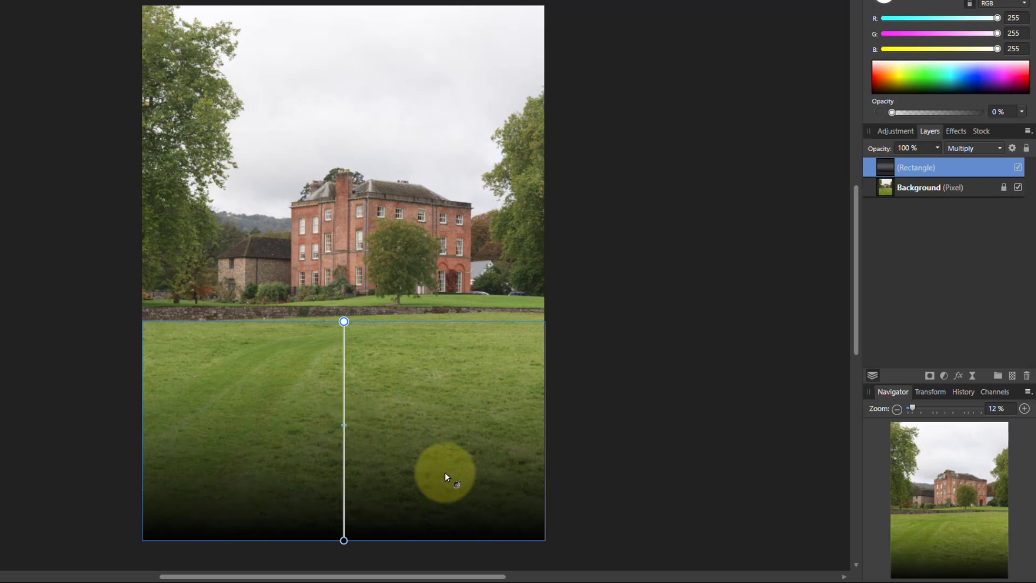
click(937, 148)
drag(937, 161, 895, 173)
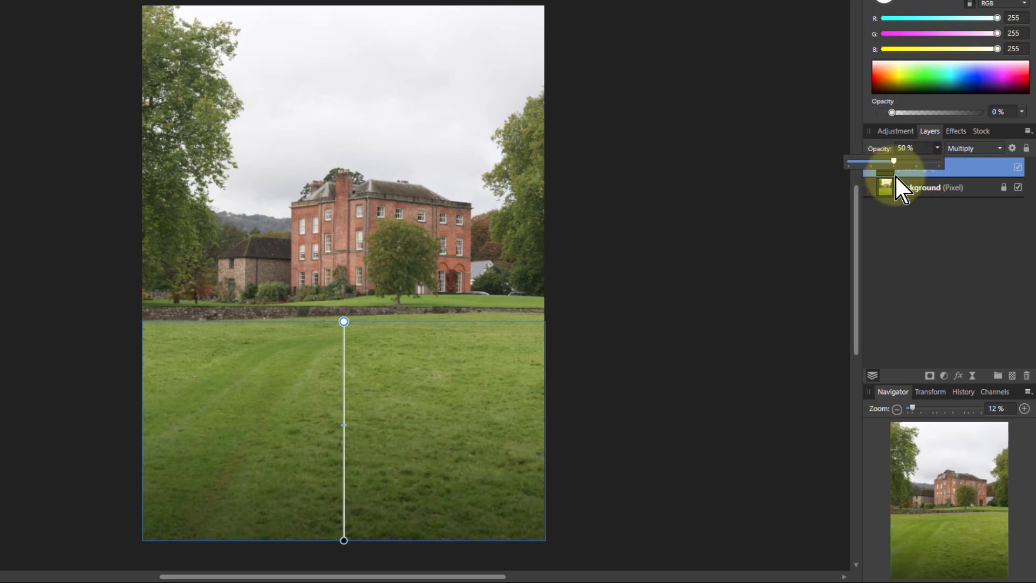
Settle the rectangle layer at 53% opacity and toggle its visibility off and on to compare.
drag(896, 175, 896, 175)
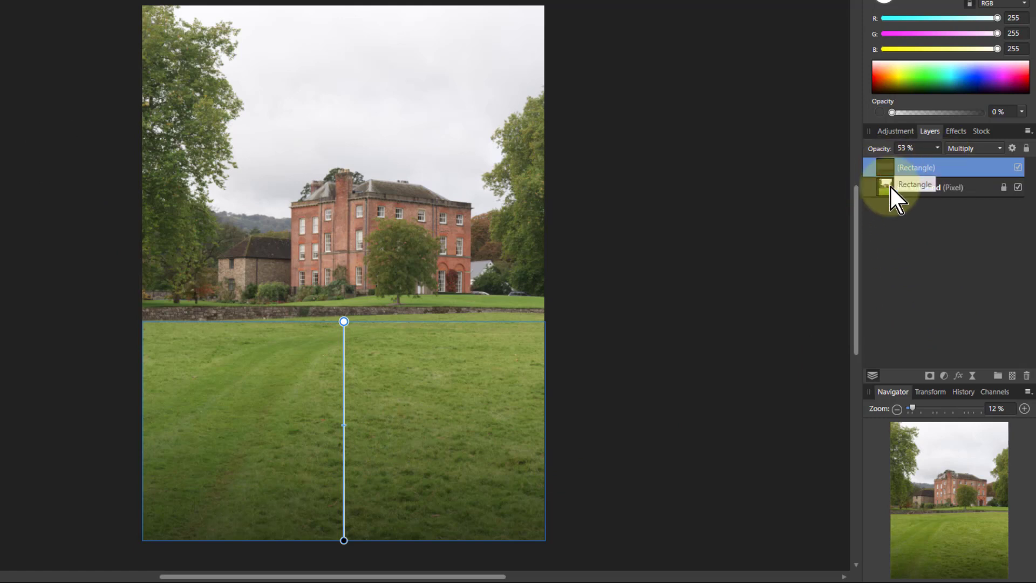
click(1018, 167)
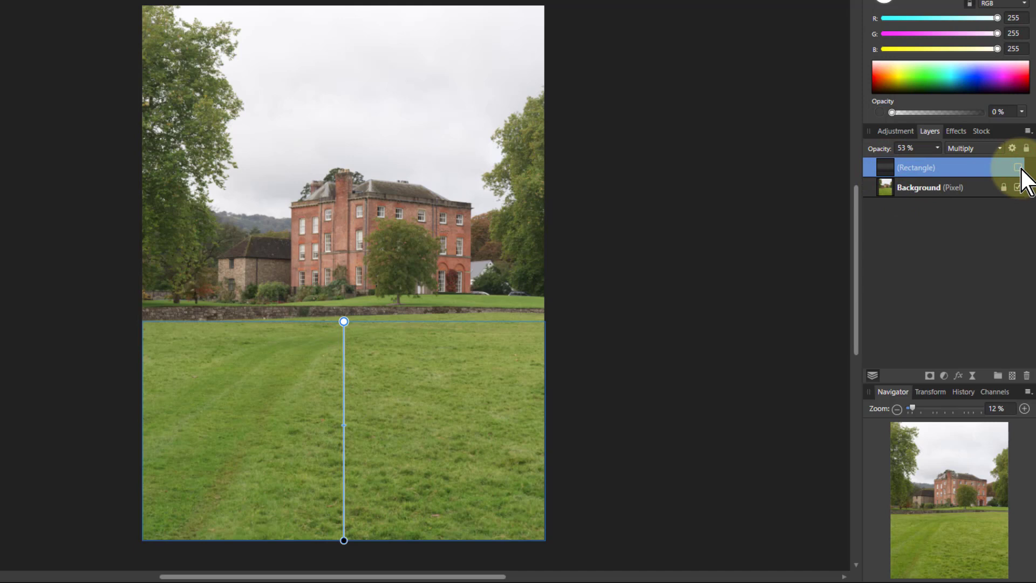
click(1018, 167)
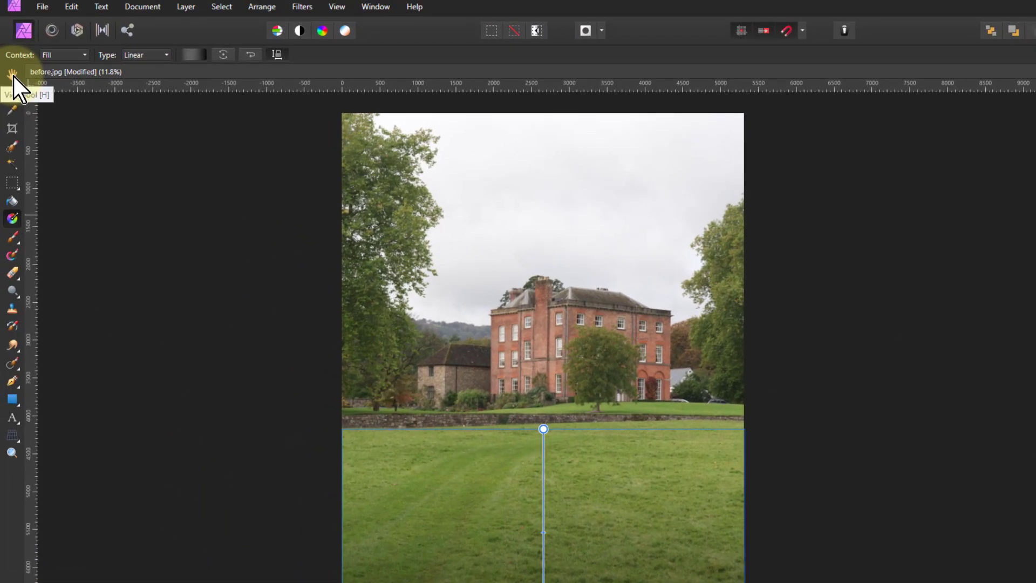
click(12, 74)
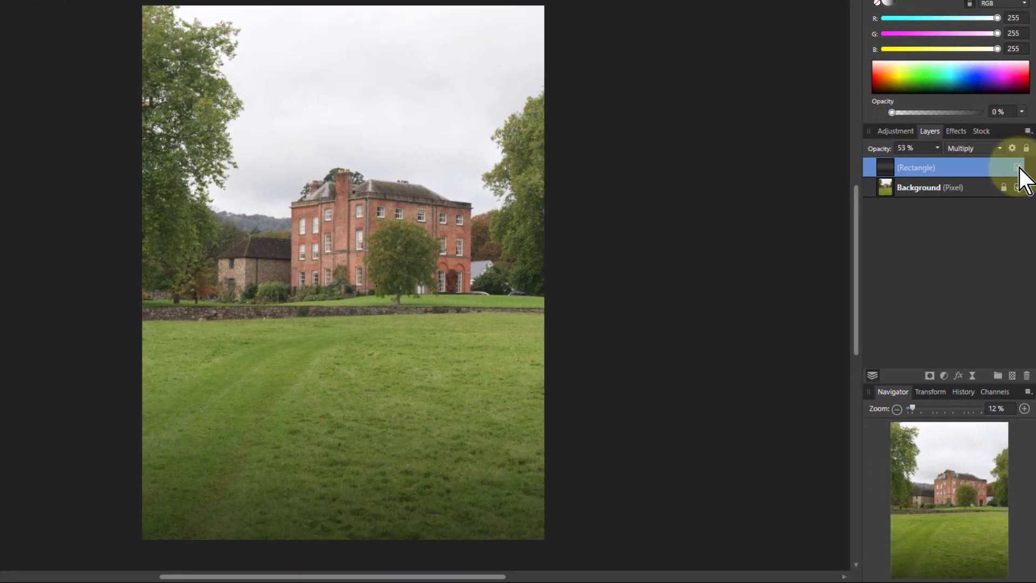
click(1019, 167)
click(1019, 167)
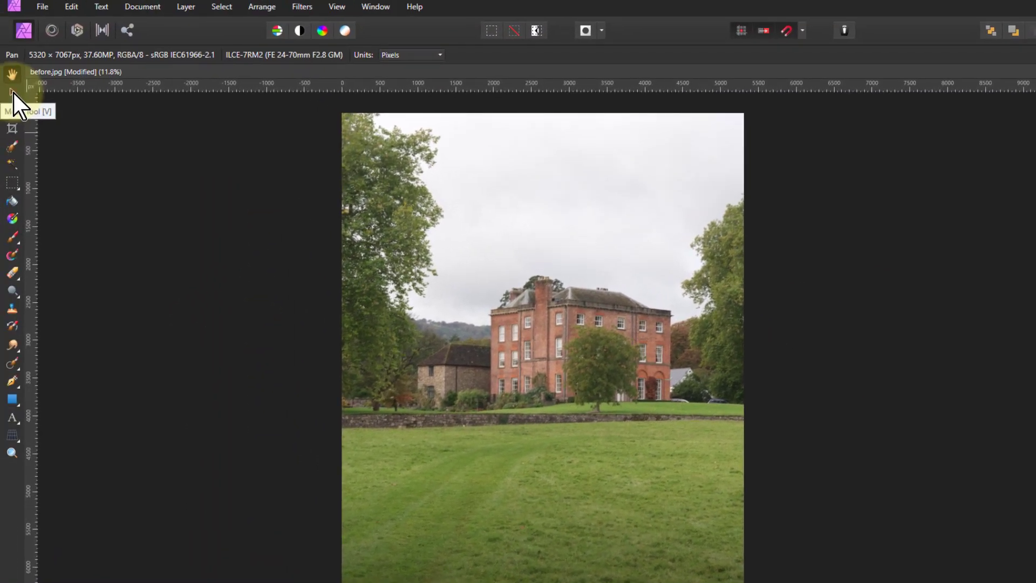
Duplicate the Multiply gradient Rectangle layer with Ctrl+J.
click(12, 91)
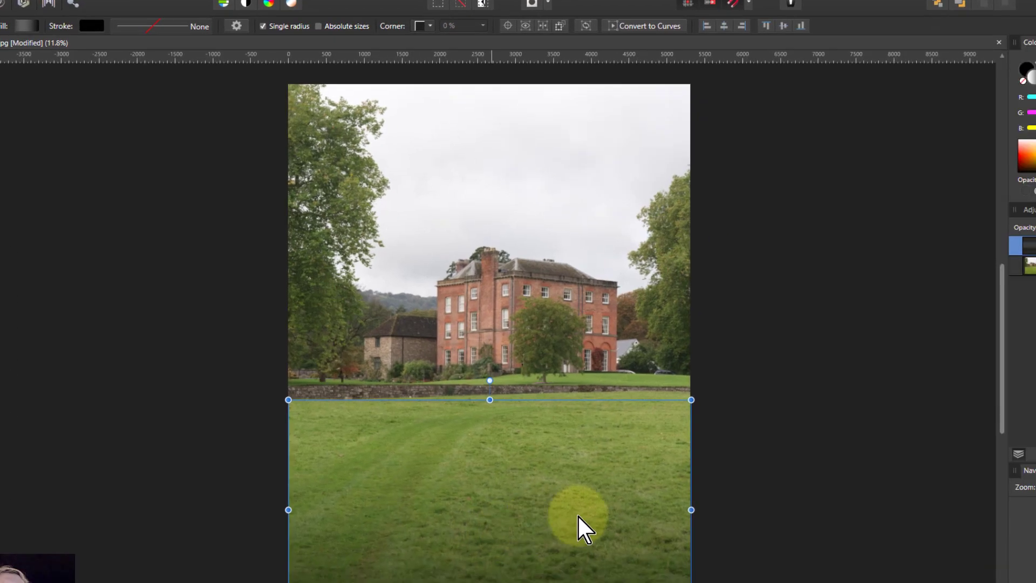
right_click(890, 170)
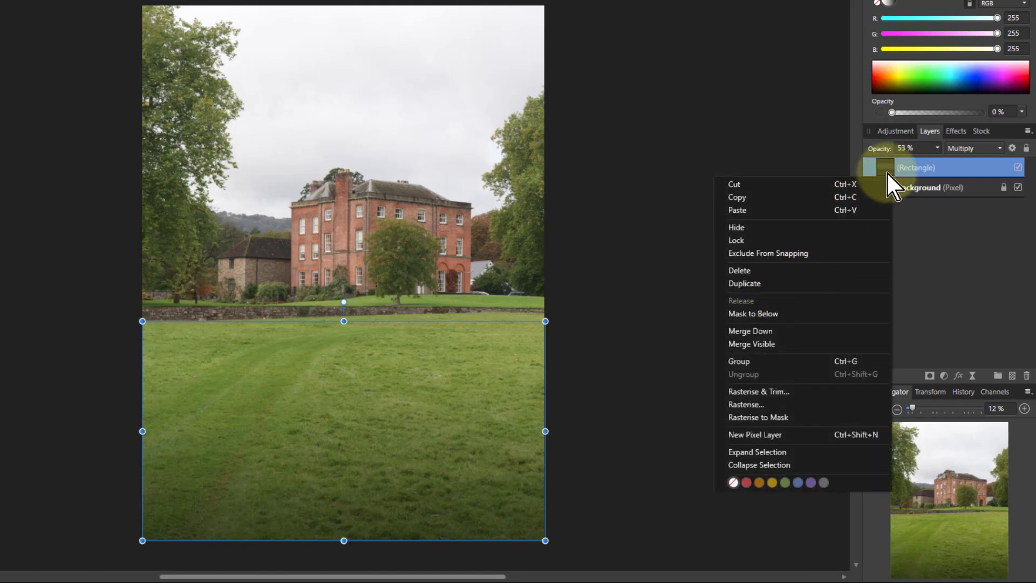
click(885, 165)
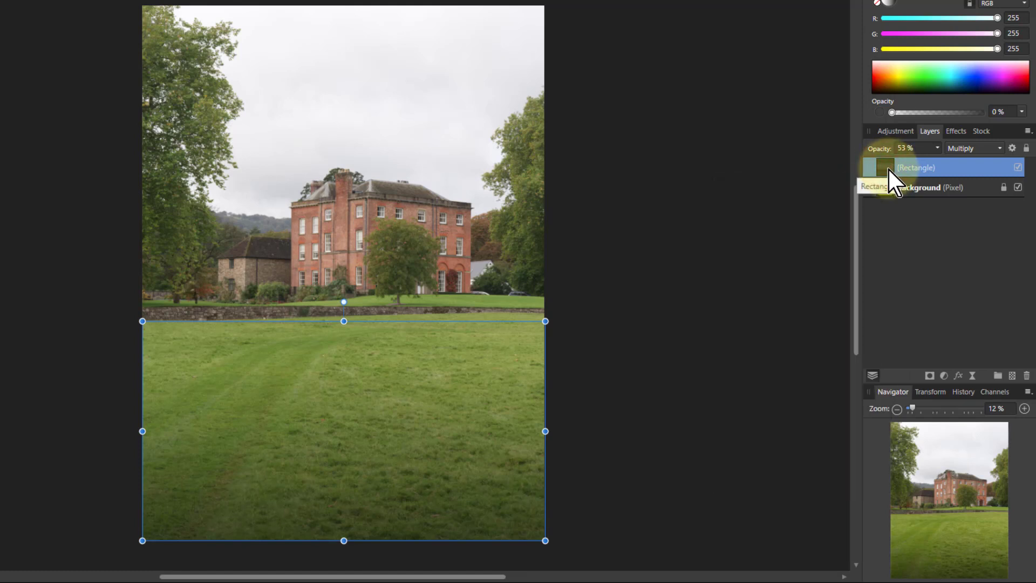
key(ctrl+j)
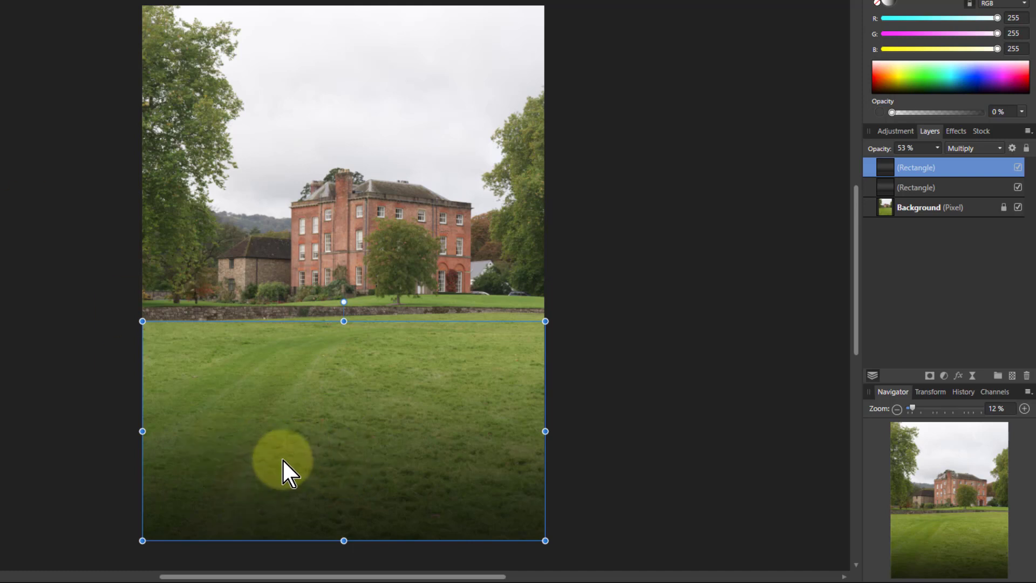
Rotate the duplicate rectangle 180° and move it to the photo's top edge over the sky.
drag(337, 495, 336, 306)
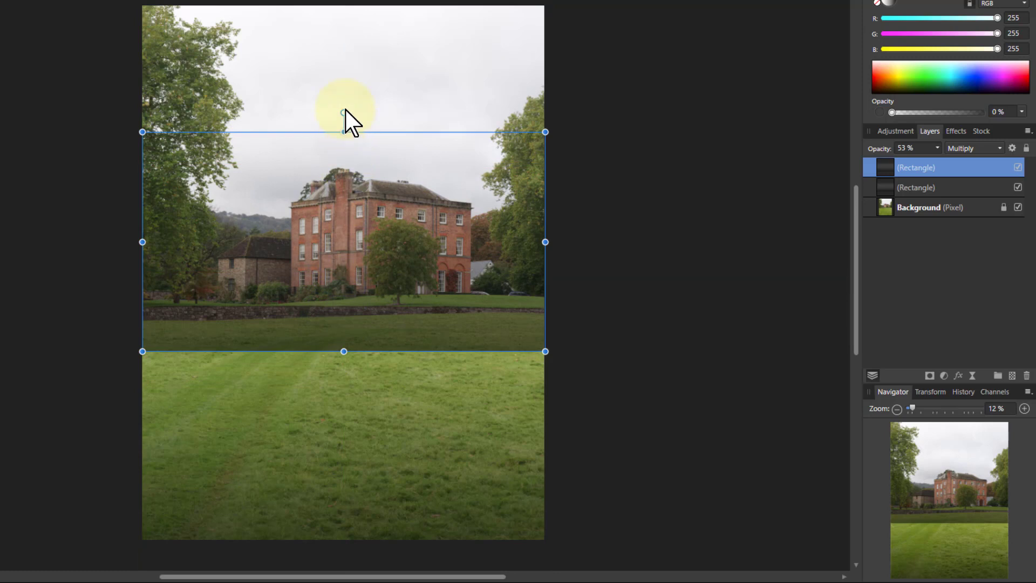
drag(344, 112, 330, 360)
drag(330, 167, 329, 41)
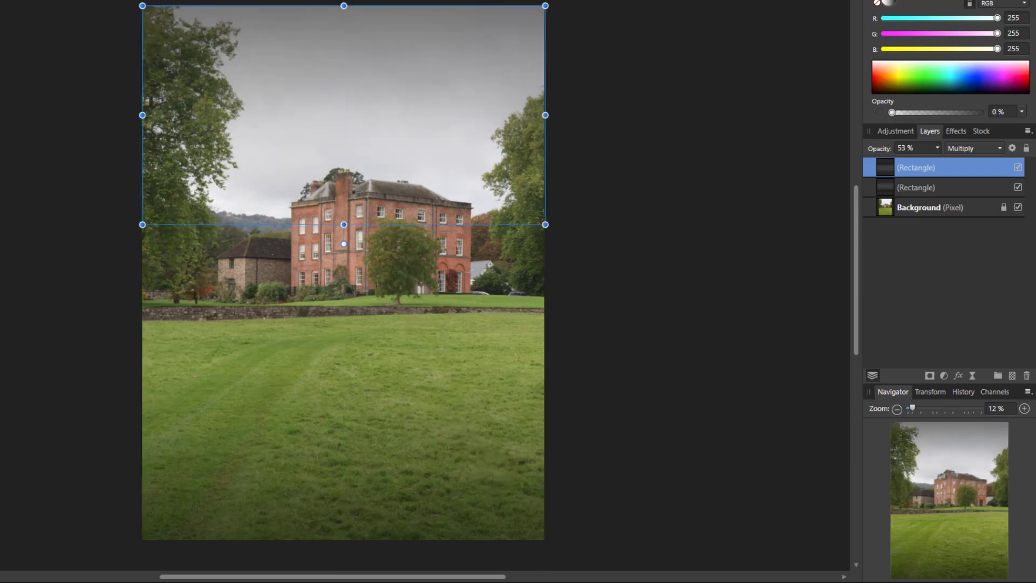
key(g)
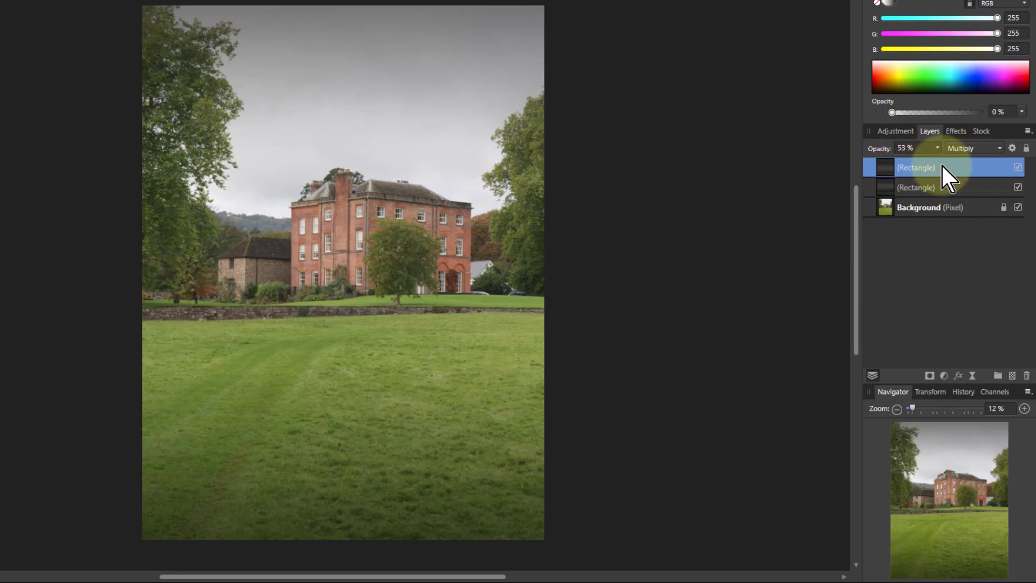
shift+click(966, 188)
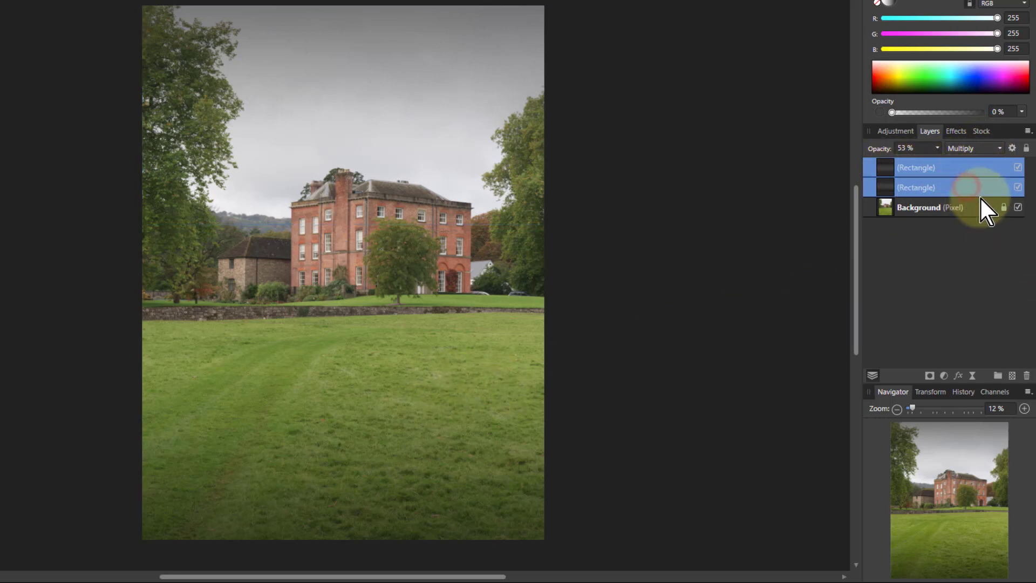
click(1018, 188)
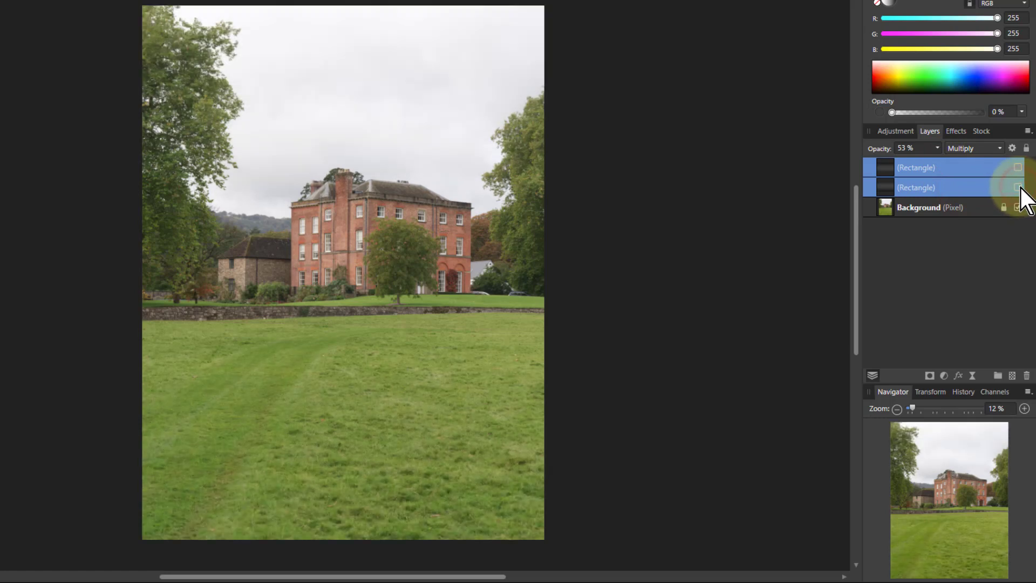
click(1018, 187)
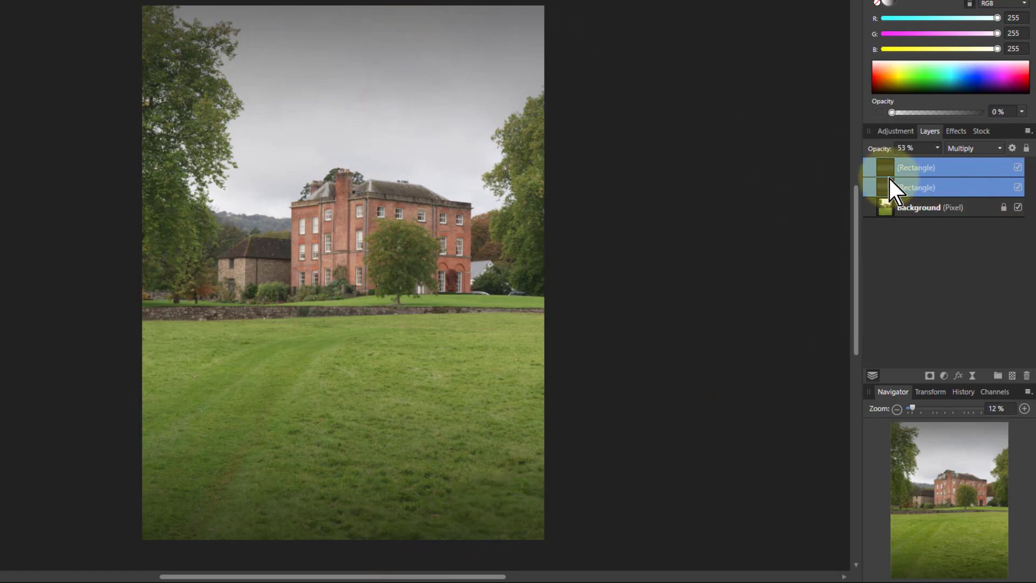
ctrl+click(910, 182)
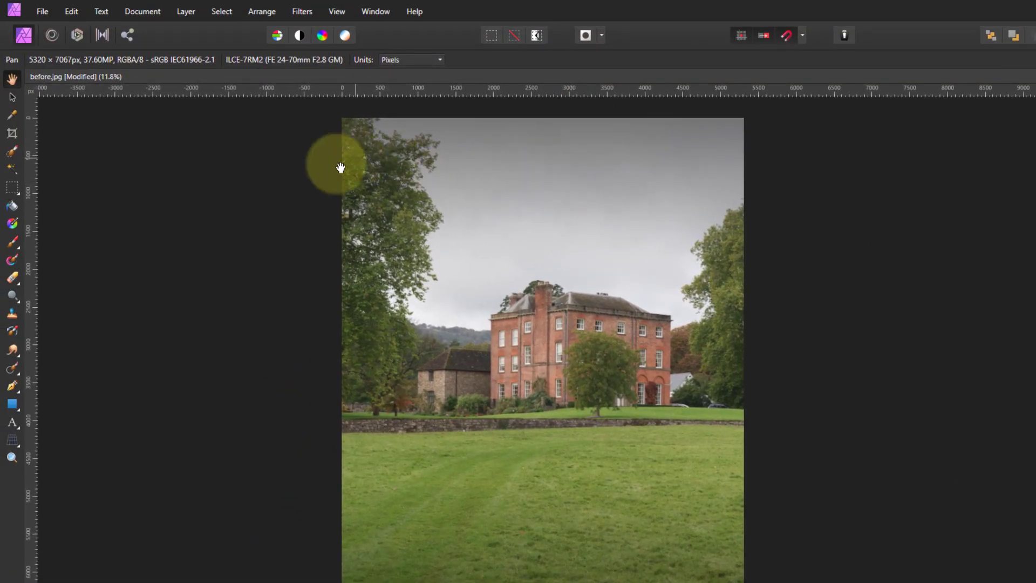
Set the sky gradient's dark end stop to a deep purple, RGB 16,0,22.
click(13, 222)
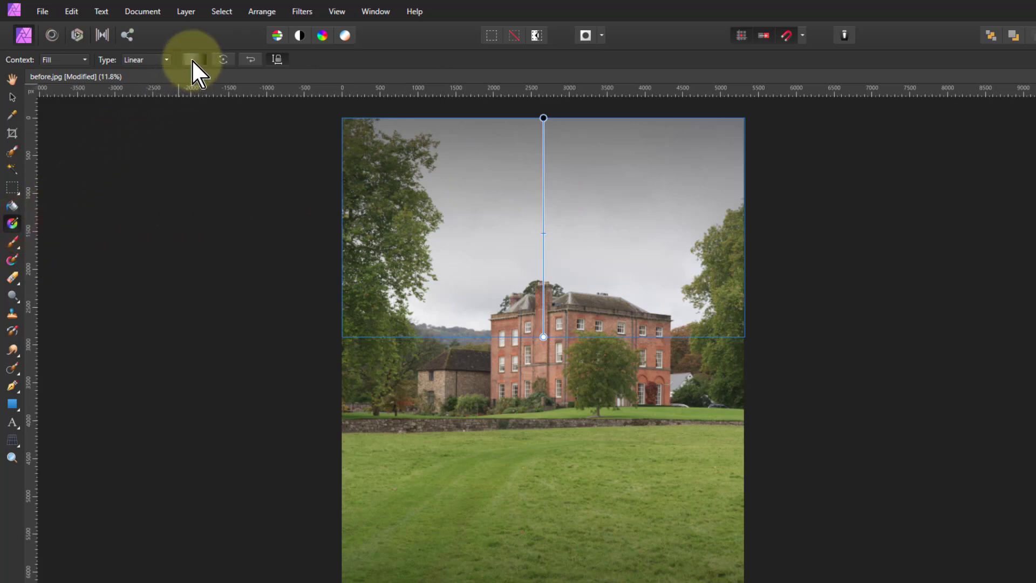
click(193, 59)
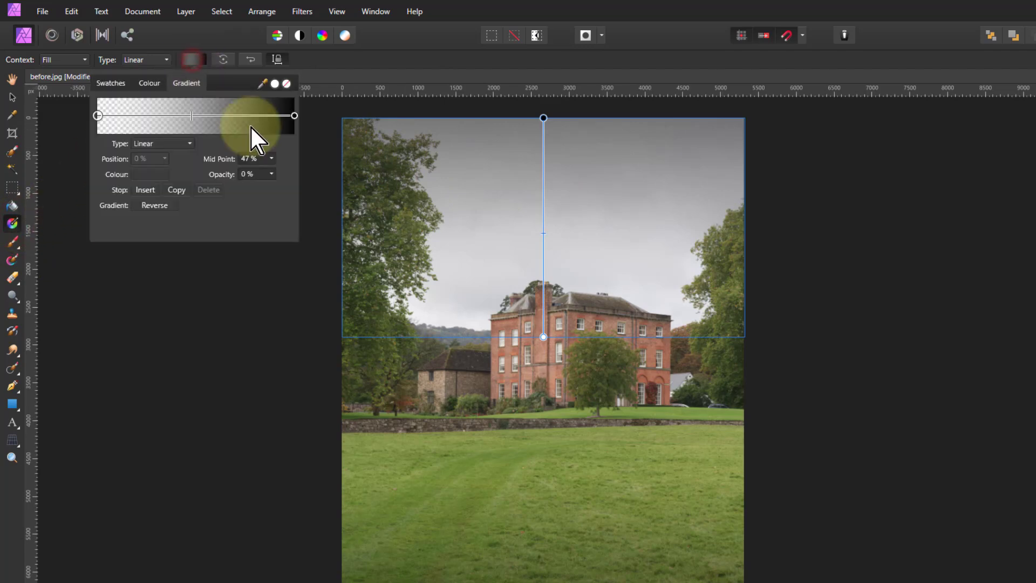
click(294, 116)
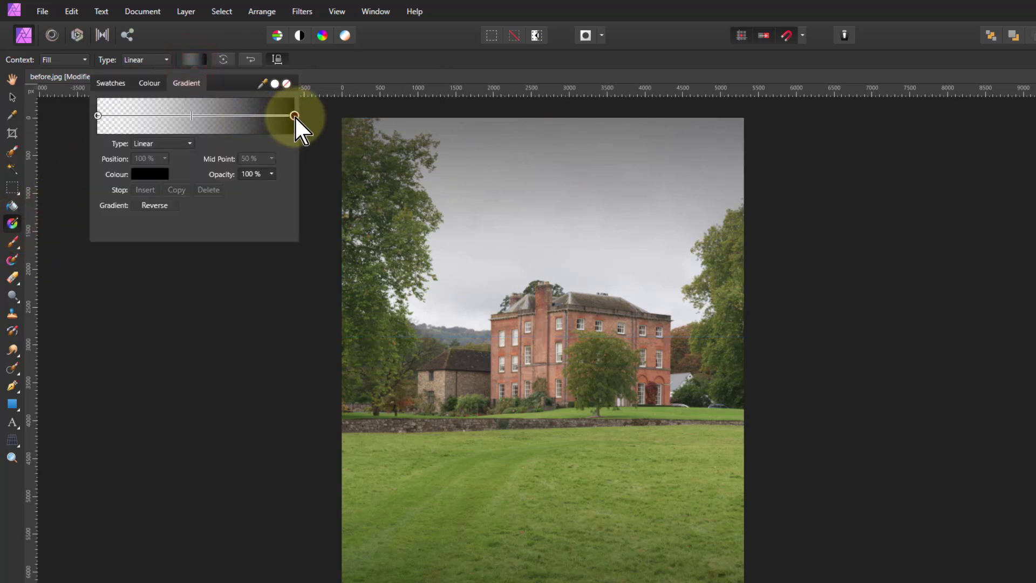
click(142, 173)
click(189, 297)
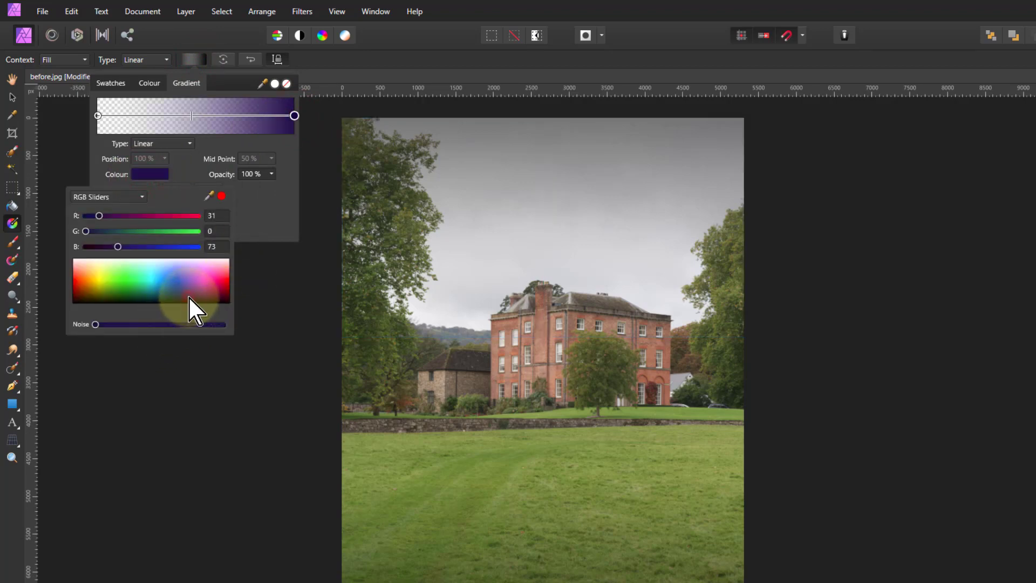
drag(189, 296, 199, 299)
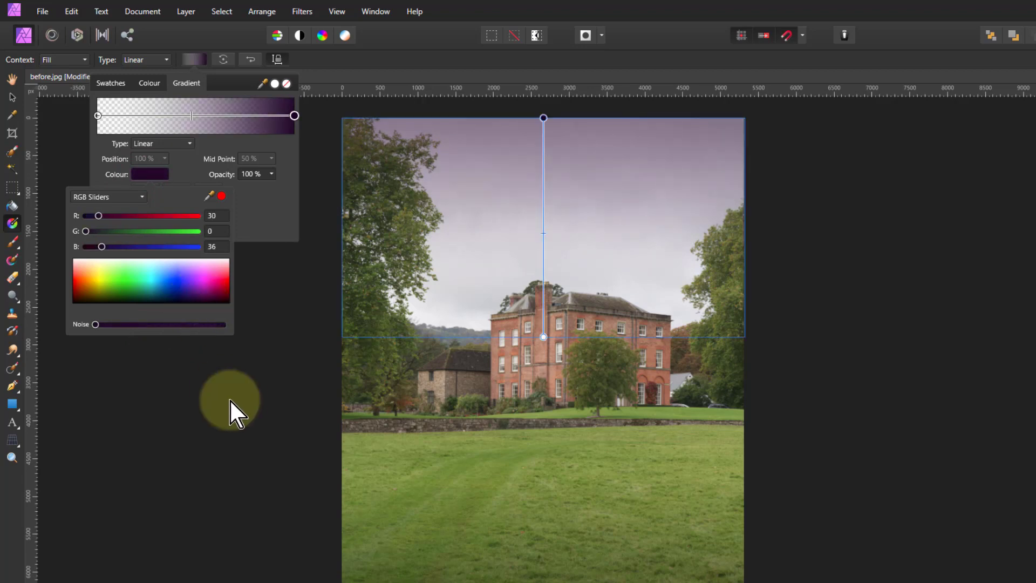
Close the gradient editor and recheck the sky rectangle's purple gradient on the canvas.
click(236, 397)
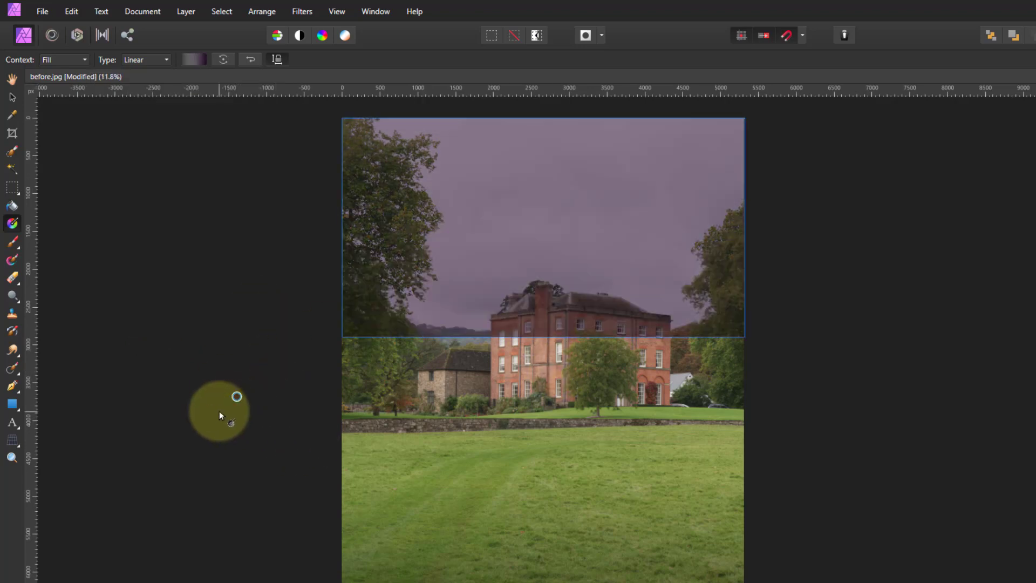
click(218, 420)
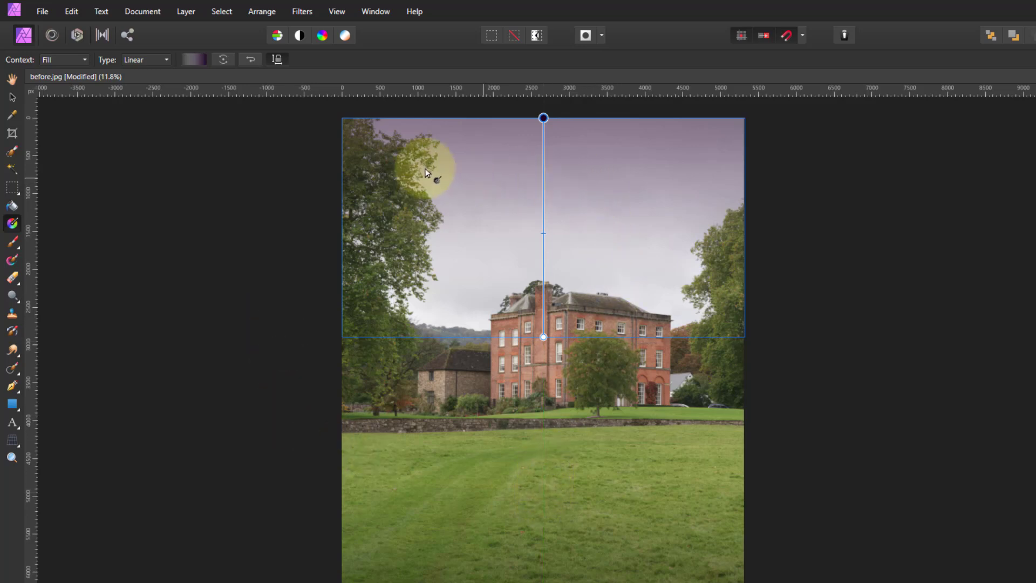
click(10, 77)
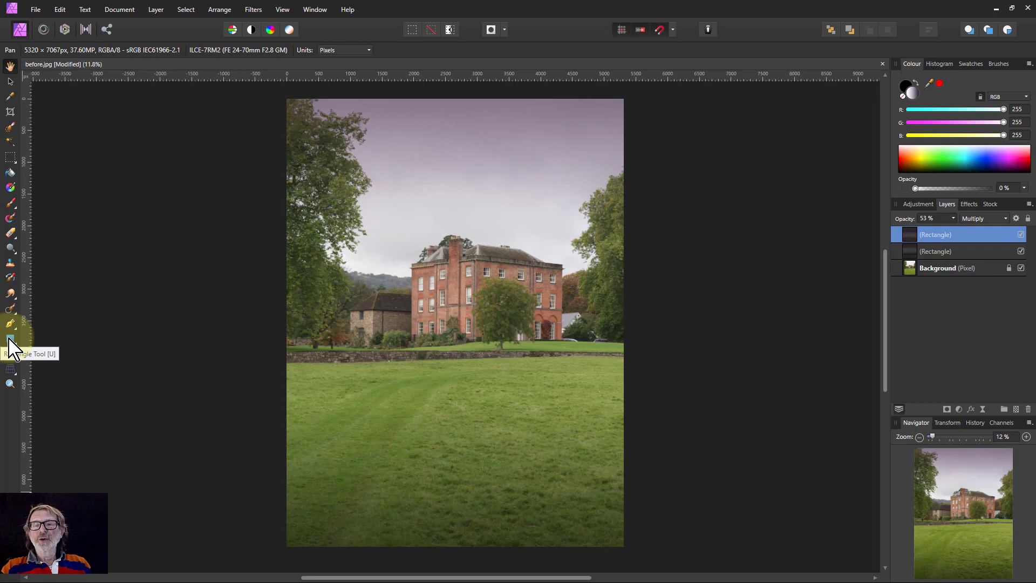
Open the Rectangle Tool's flyout to show the other shape tools.
click(9, 339)
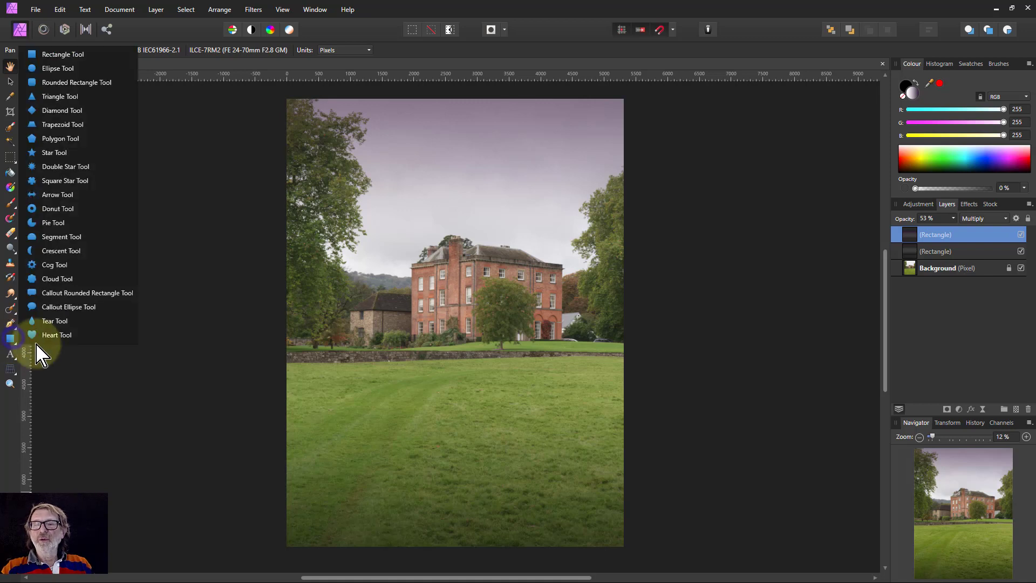